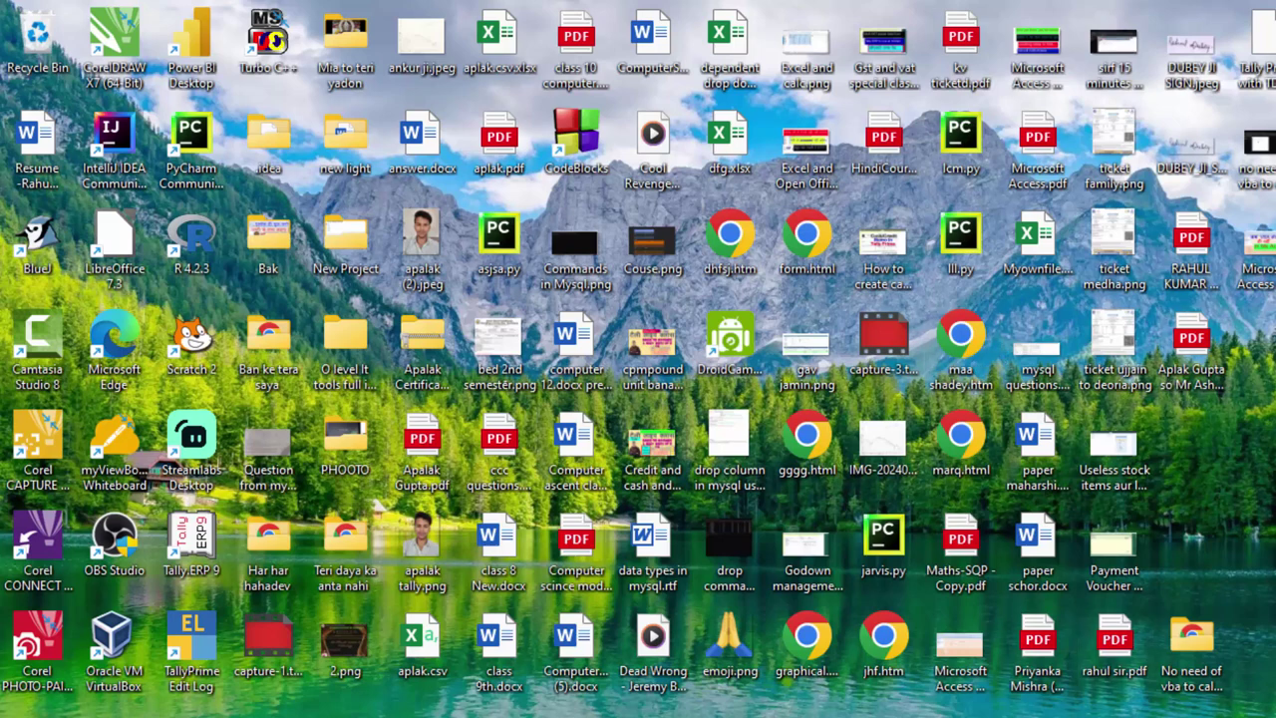
# Refresh the Windows desktop twice from its right-click menu.
pyautogui.rightClick(1136, 341)
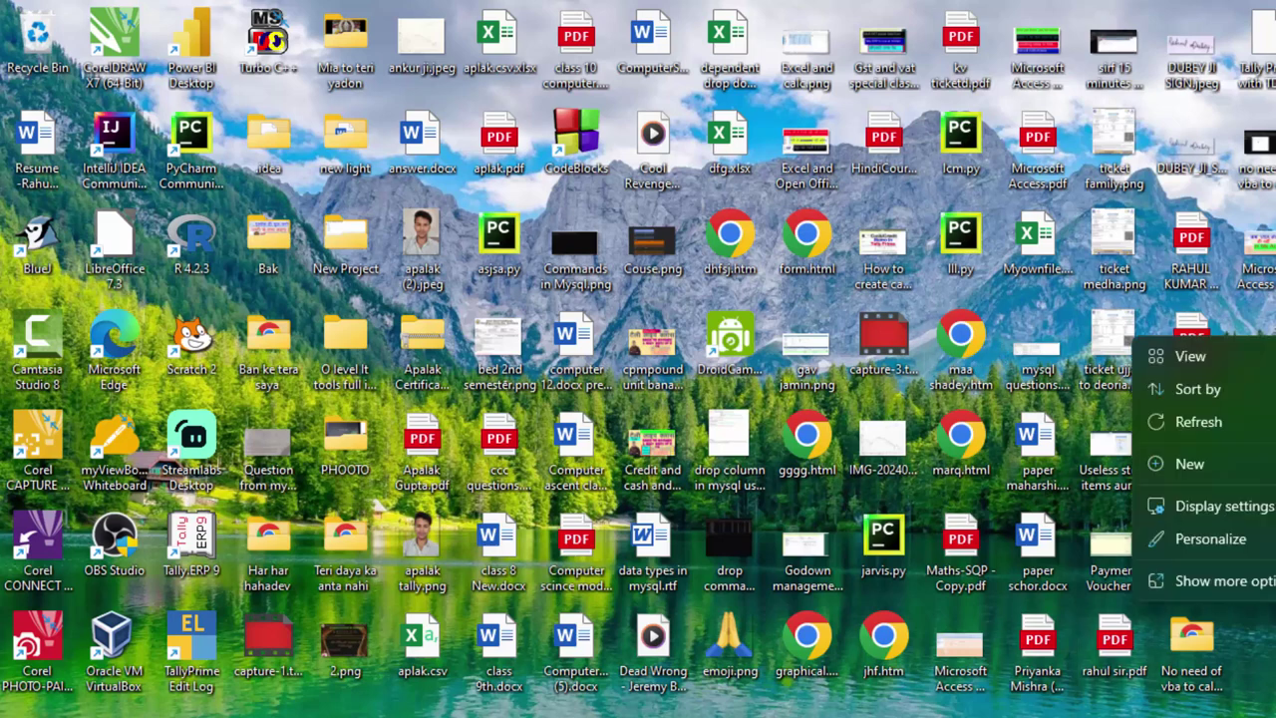
pyautogui.click(1270, 427)
pyautogui.rightClick(1247, 200)
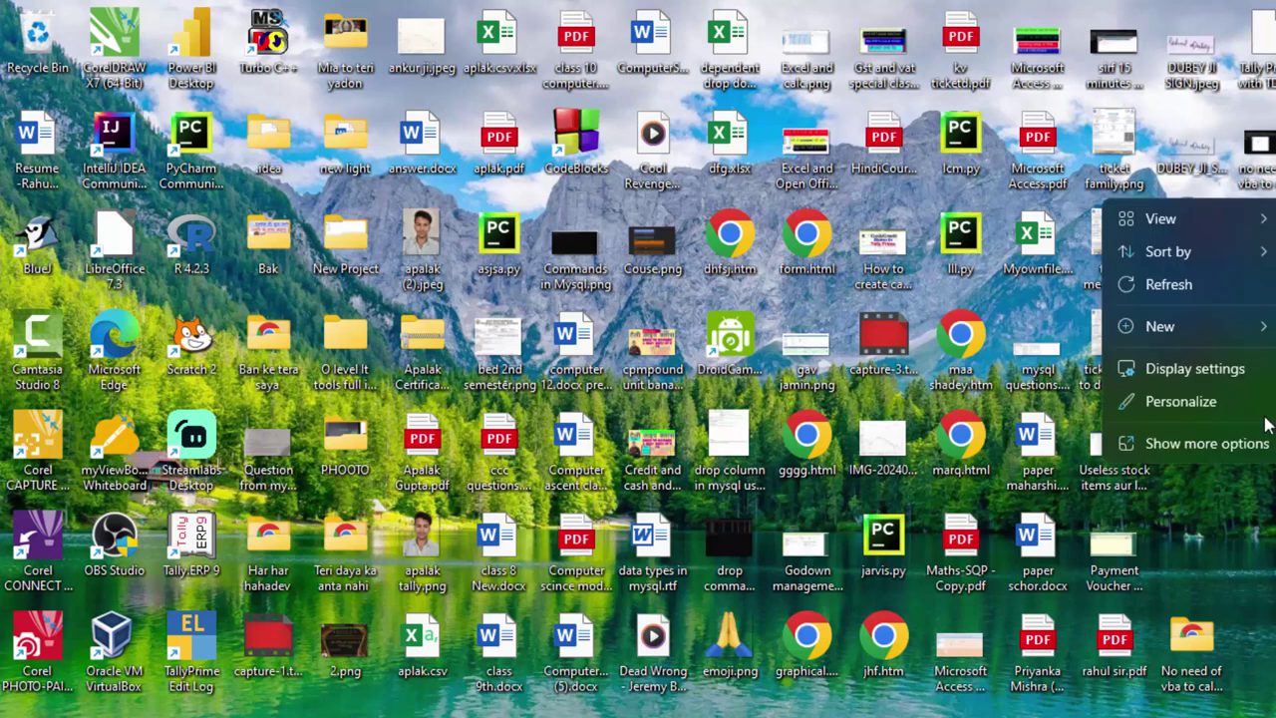
pyautogui.click(1166, 288)
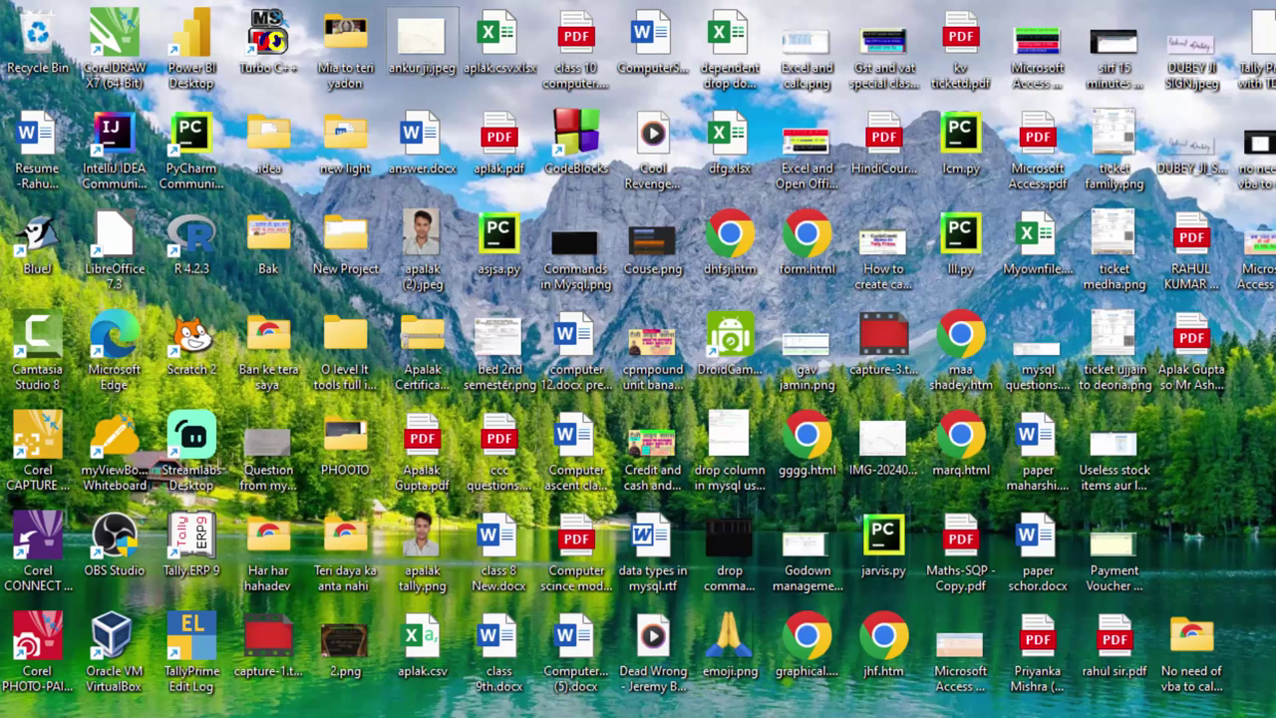
# Search 'acc' from Start and launch Microsoft Access.
pyautogui.press('super')
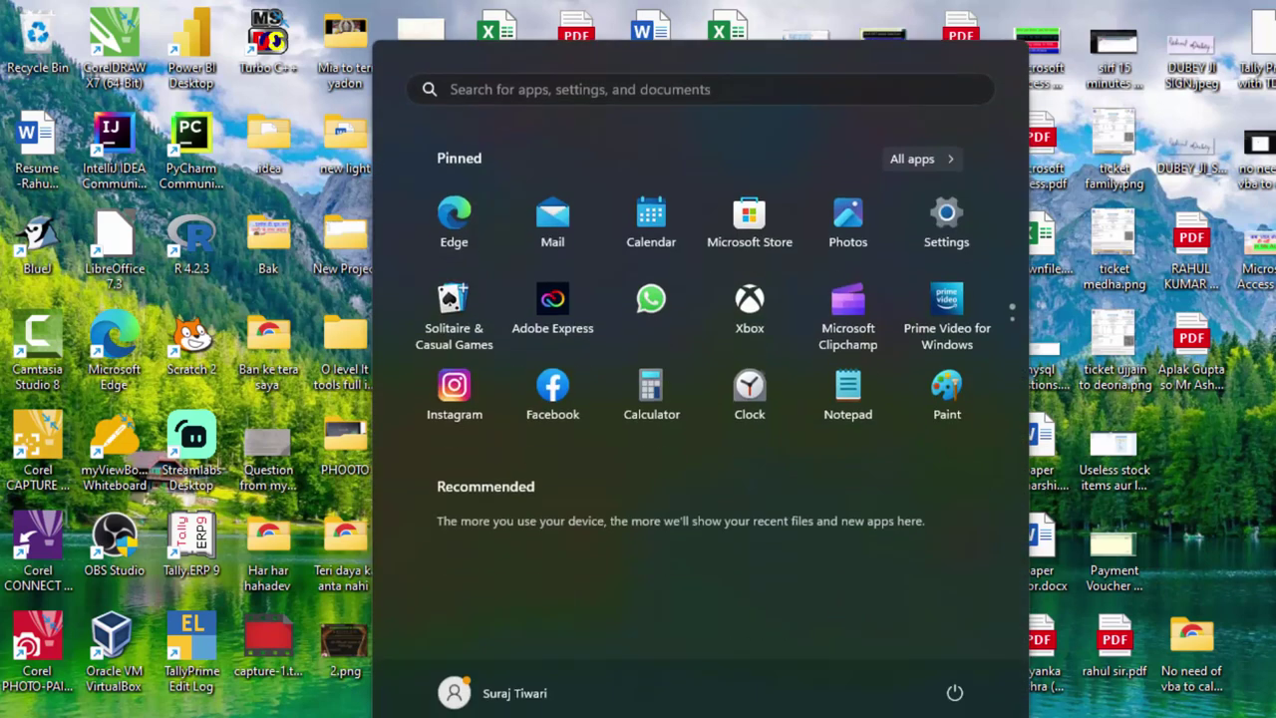
pyautogui.write('acc')
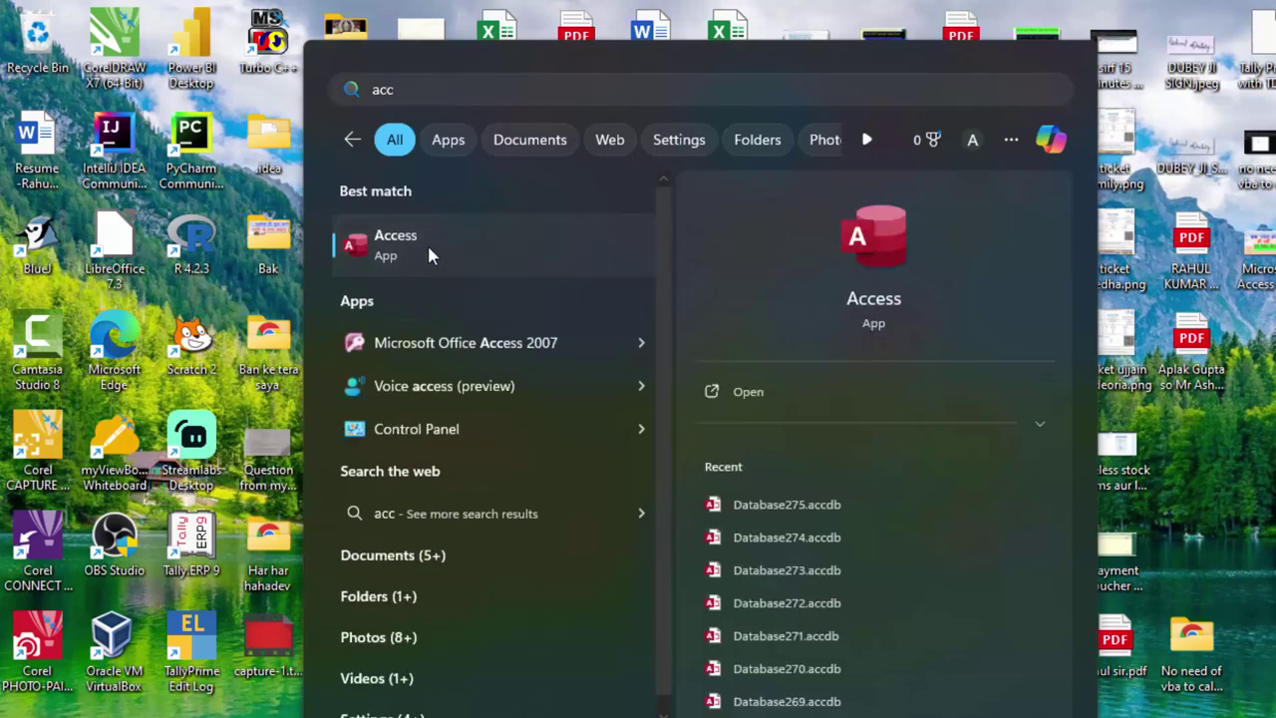
pyautogui.click(426, 242)
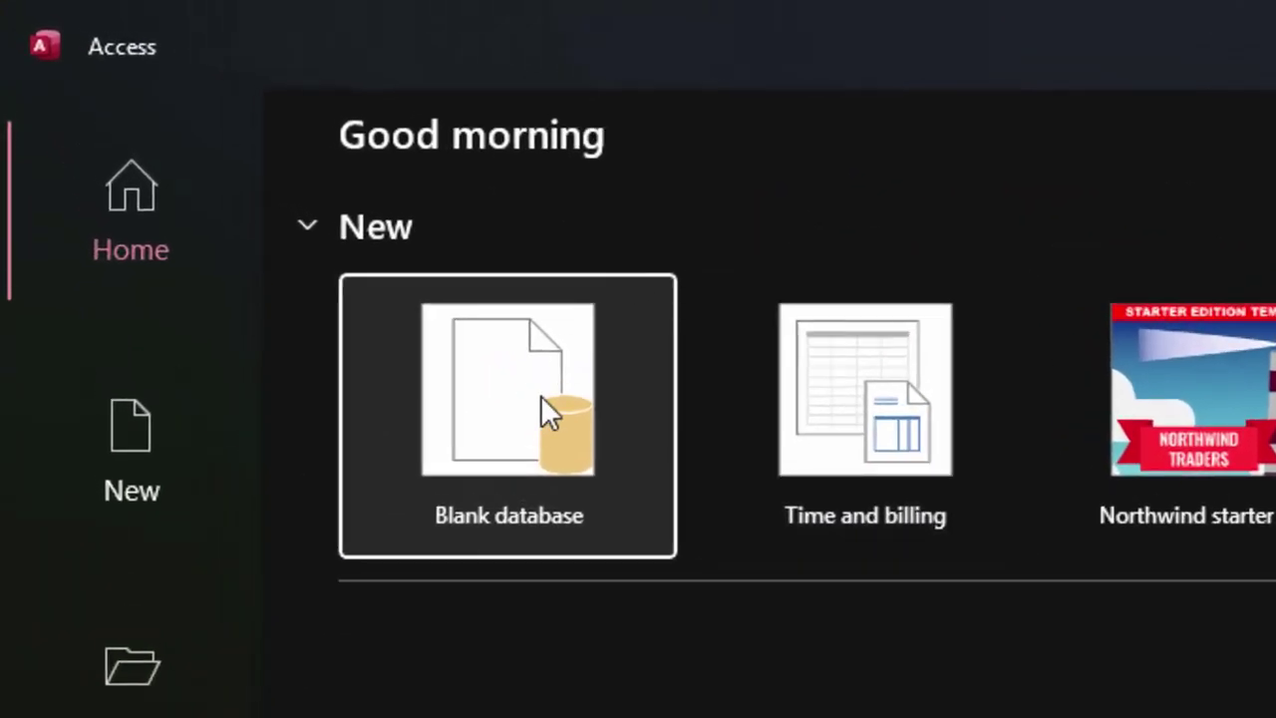
# Create the blank database Database279 and close its default Table1.
pyautogui.click(540, 399)
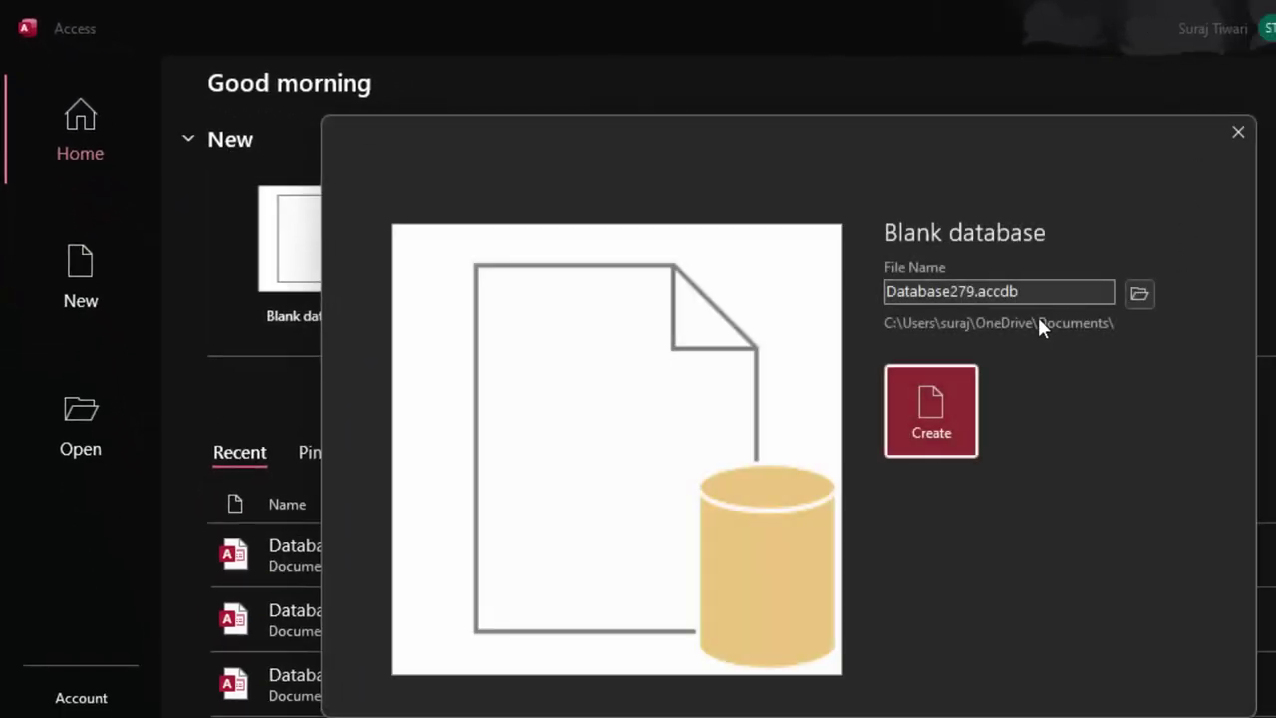
pyautogui.click(956, 407)
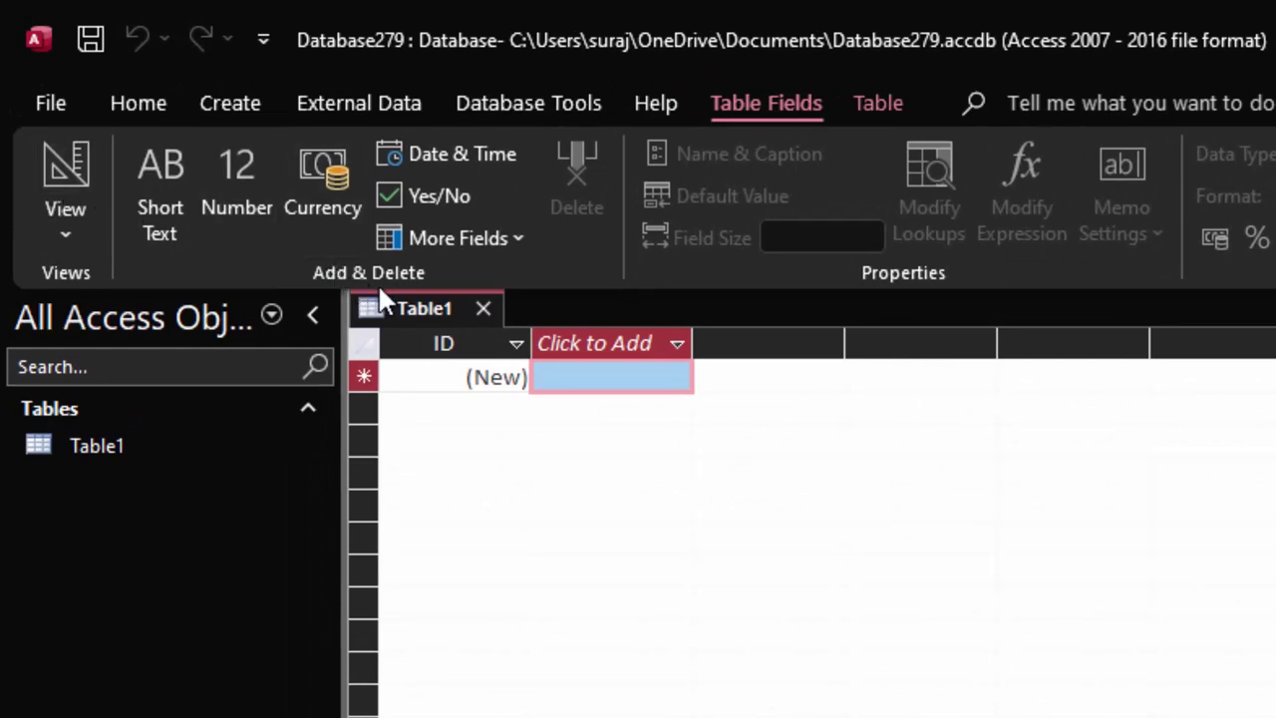
pyautogui.click(484, 309)
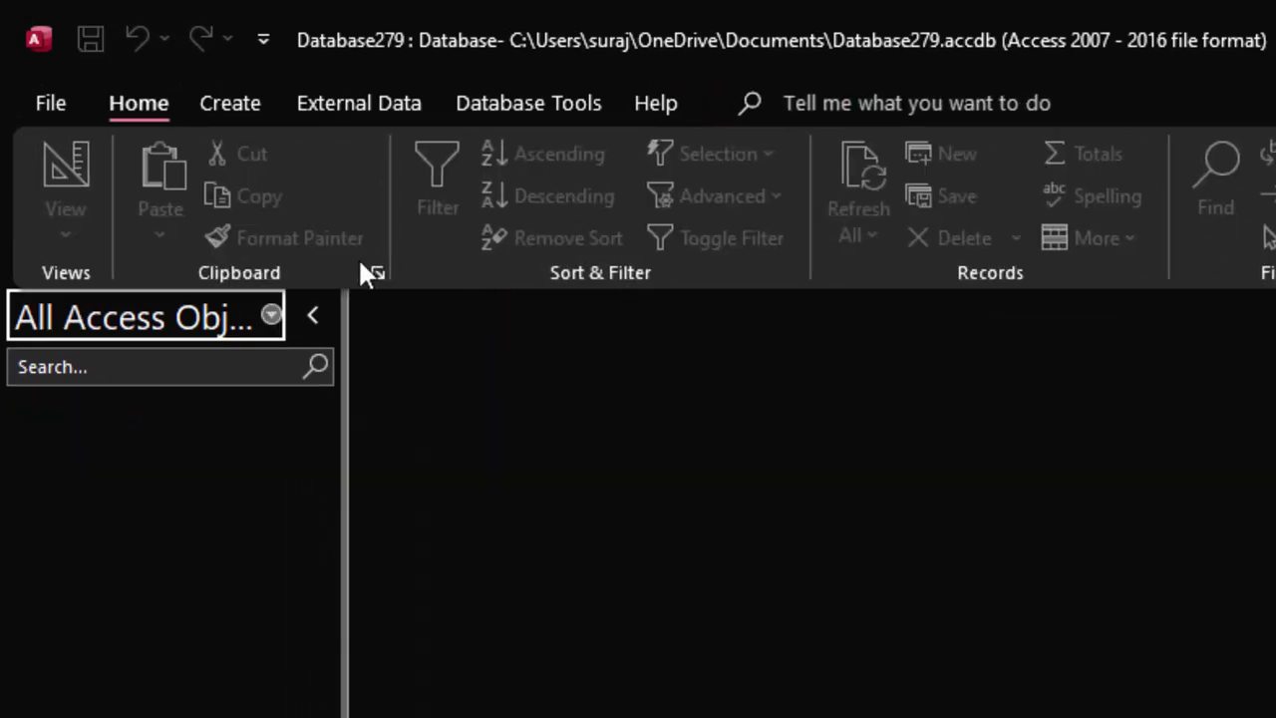
# Start a new Query Design query and switch it to SQL View.
pyautogui.click(238, 108)
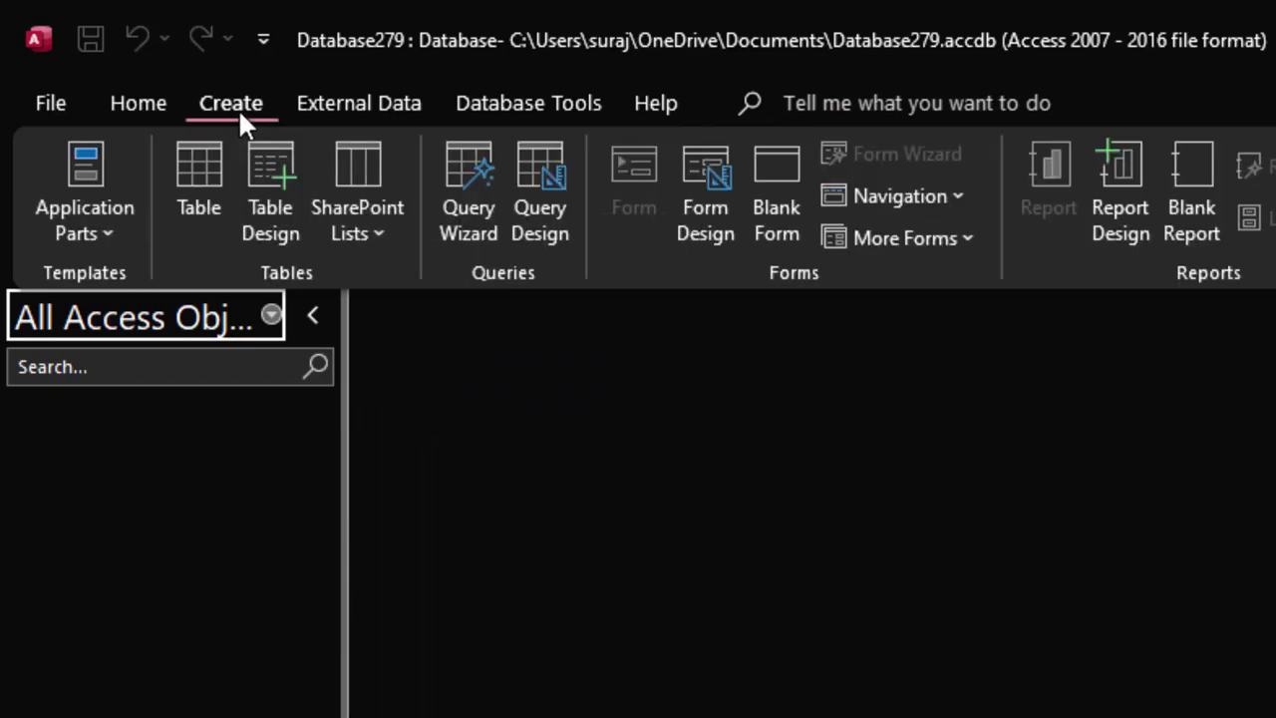
pyautogui.click(533, 174)
pyautogui.click(72, 160)
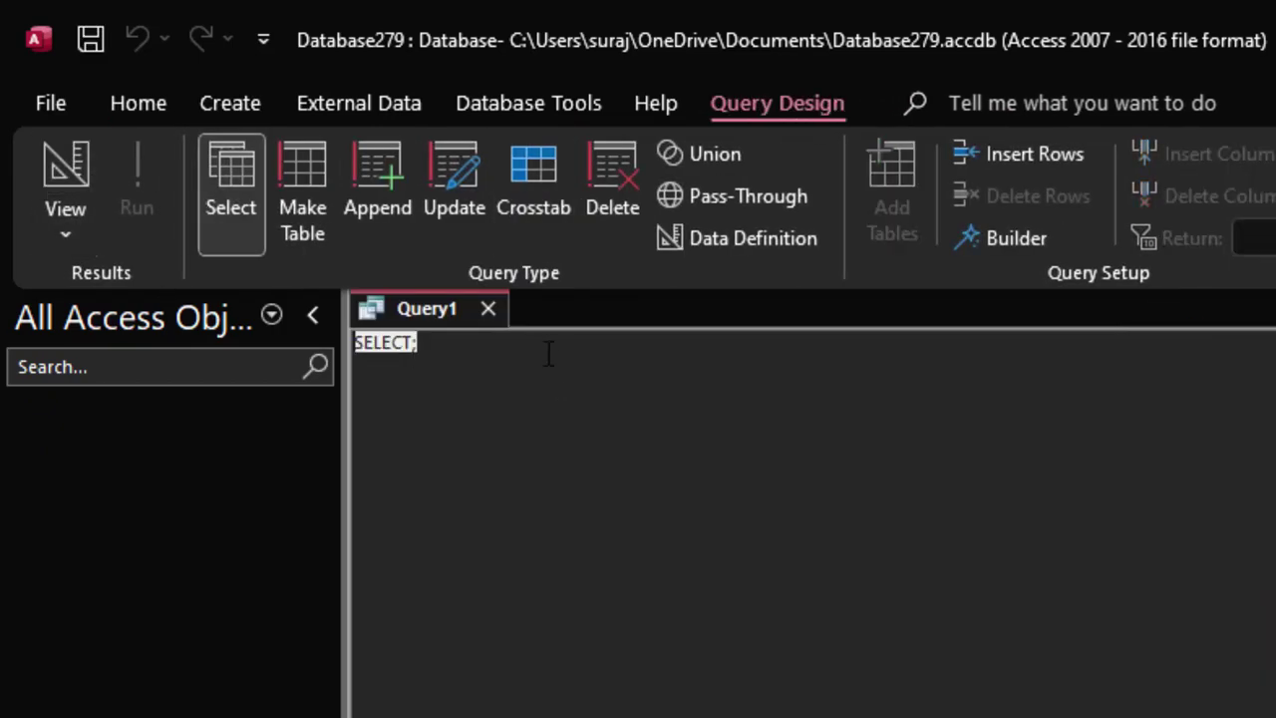
# Write Create table DateT(id int,Date date); and run it, dismissing the syntax error.
pyautogui.press('BackSpace')
pyautogui.write('C')
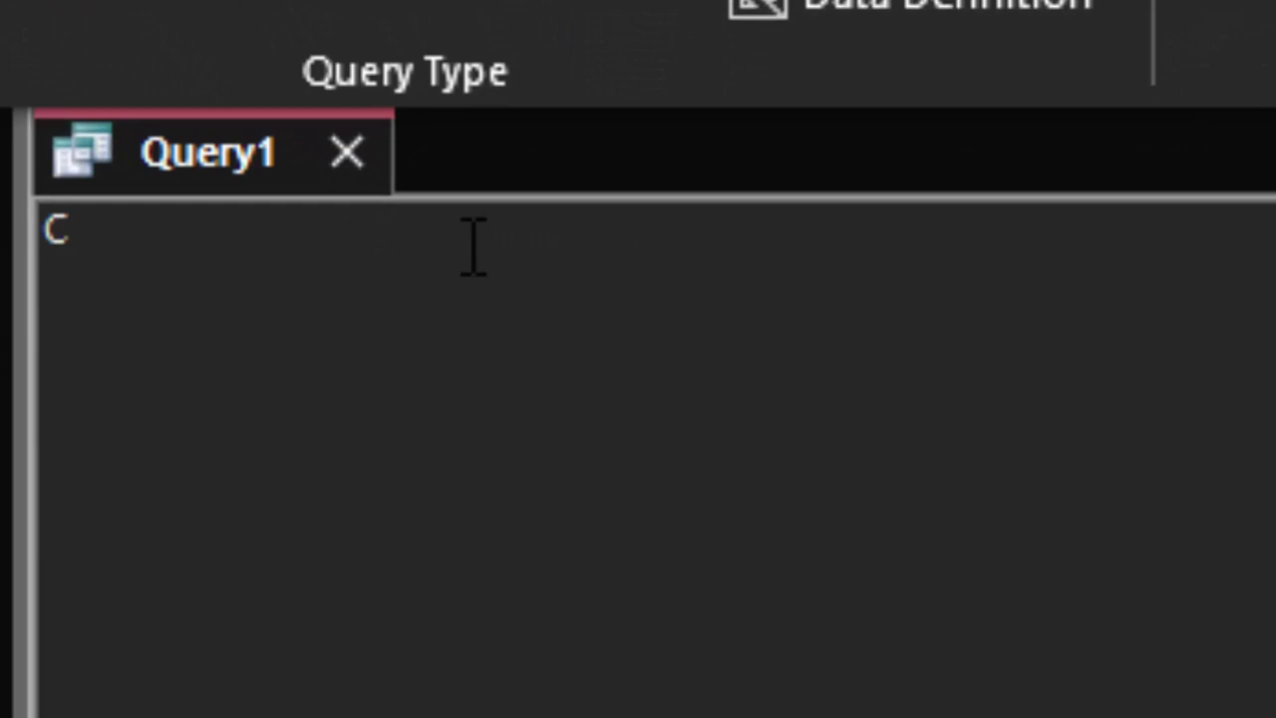
pyautogui.write('reate tab')
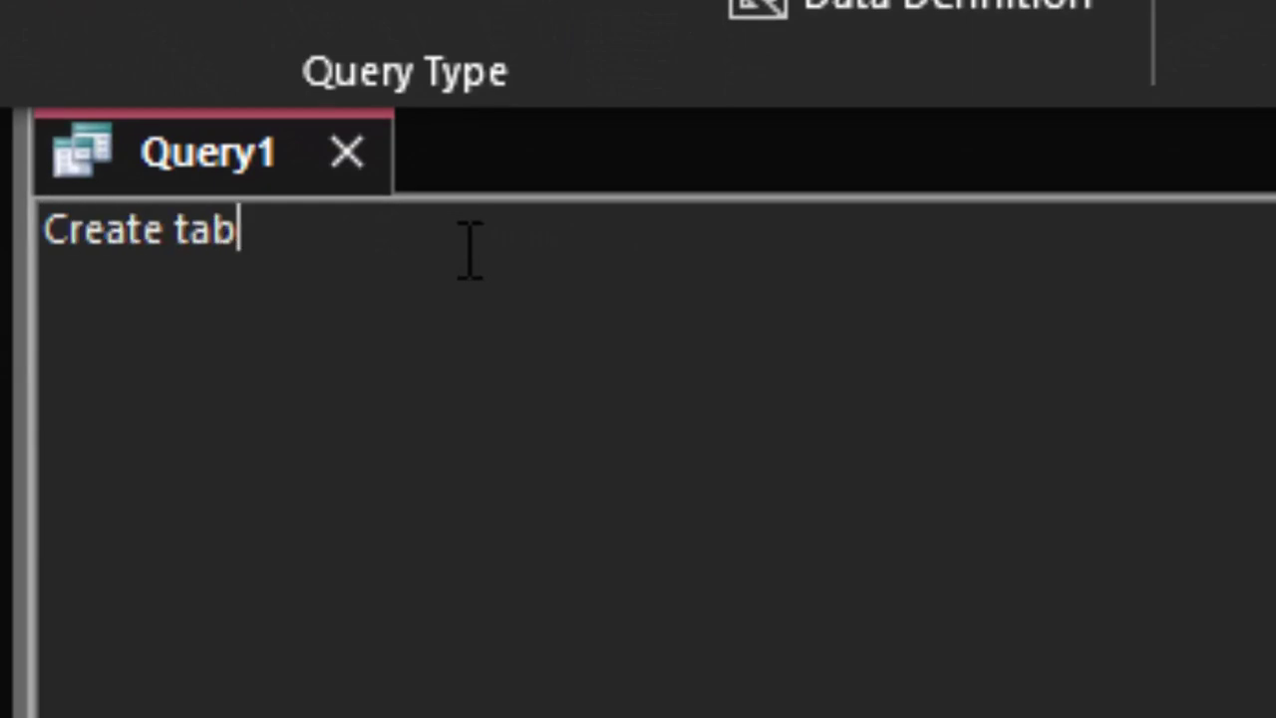
pyautogui.write('le ')
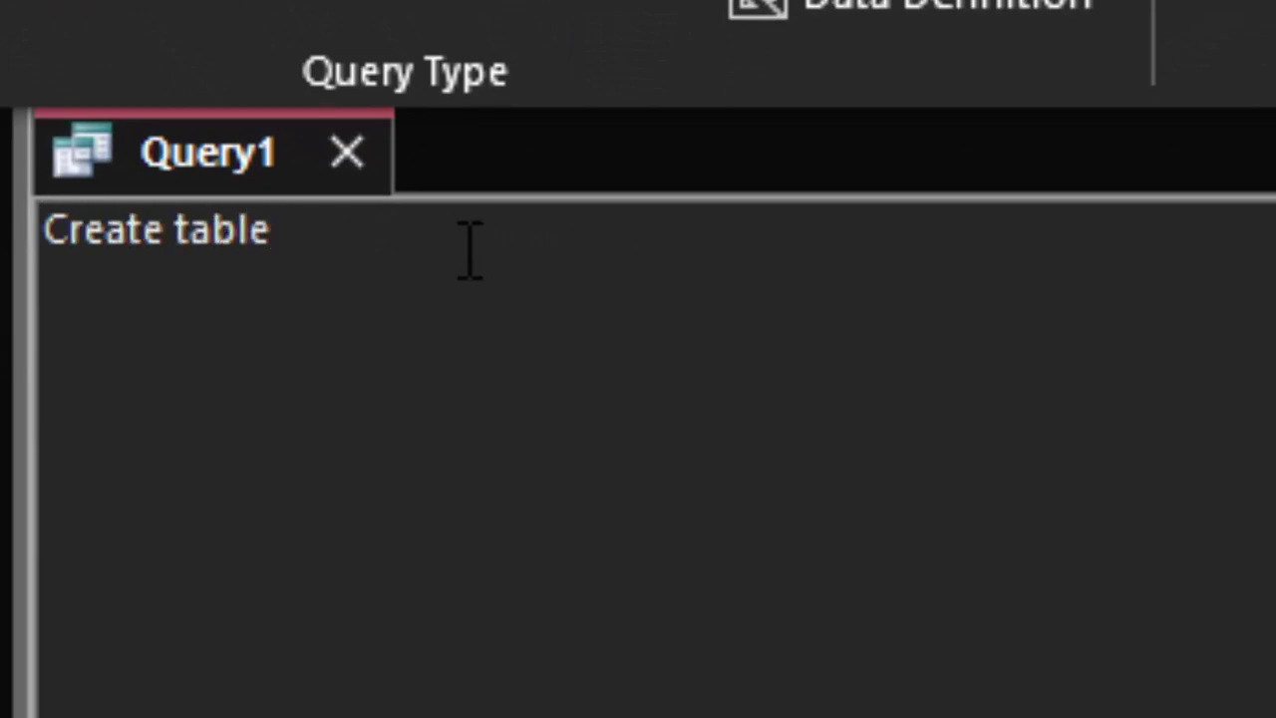
pyautogui.write('DateT')
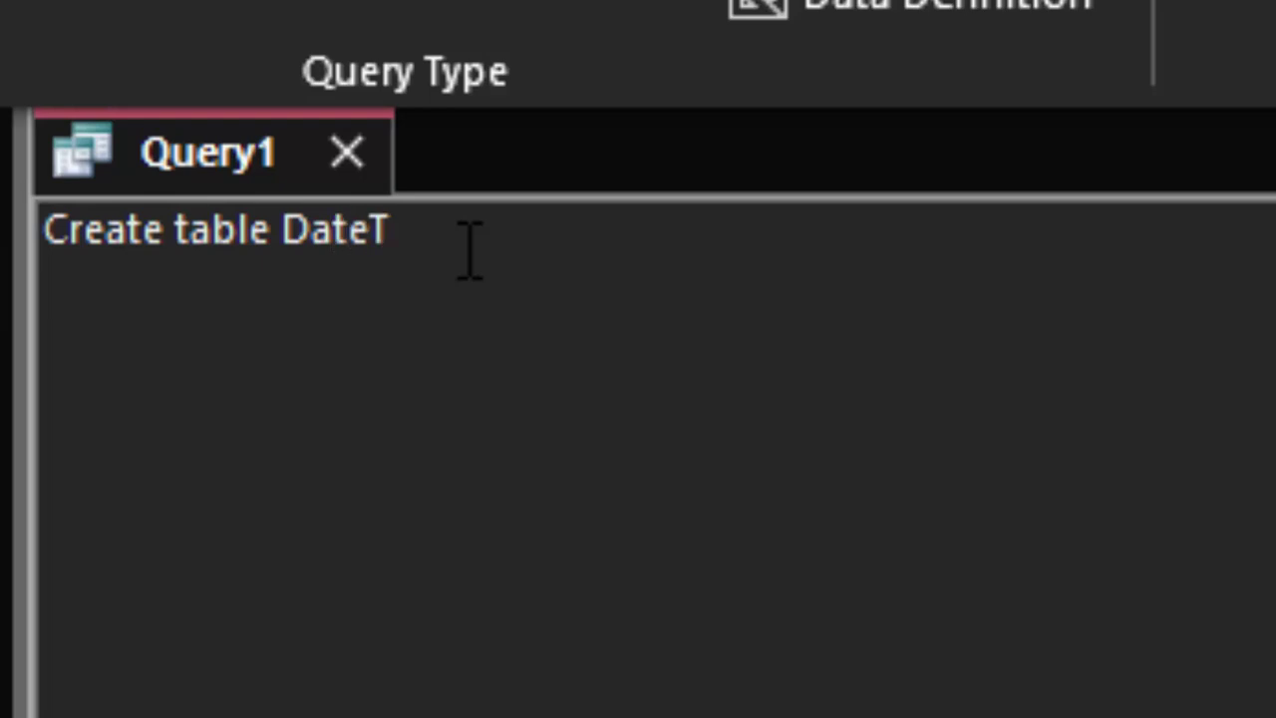
pyautogui.write('(')
pyautogui.write('id int')
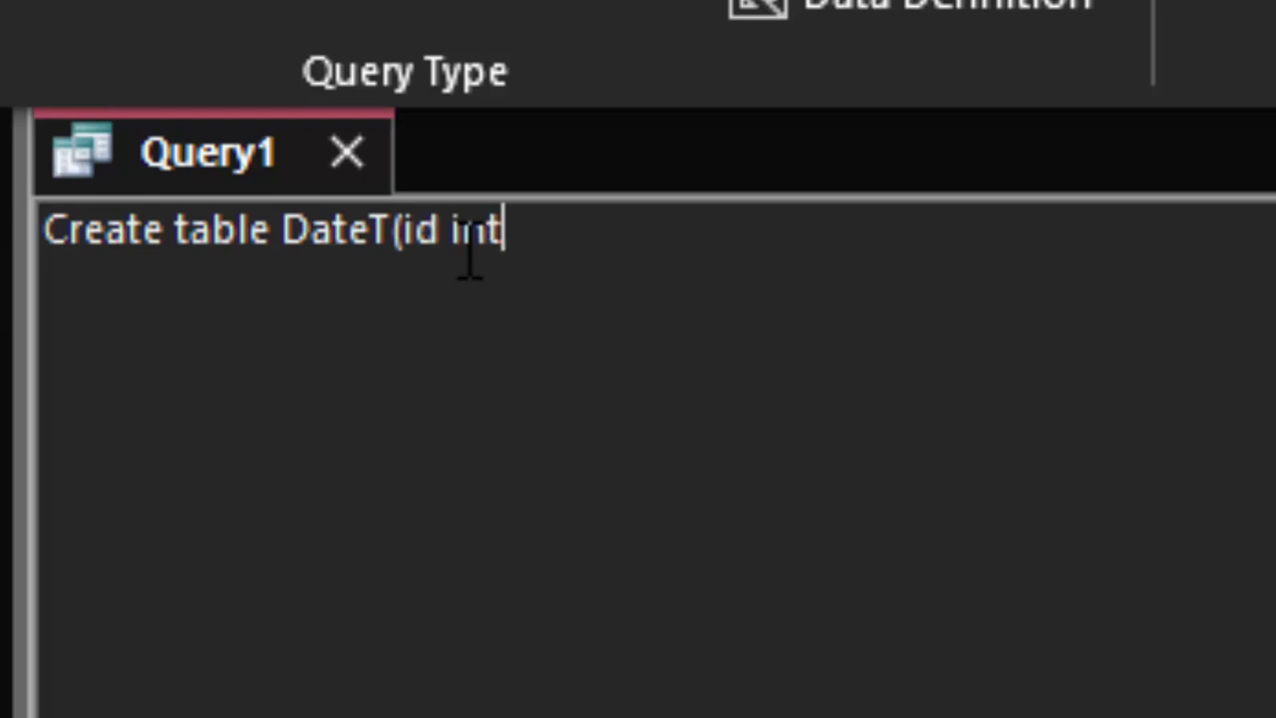
pyautogui.write(',')
pyautogui.write('Date ')
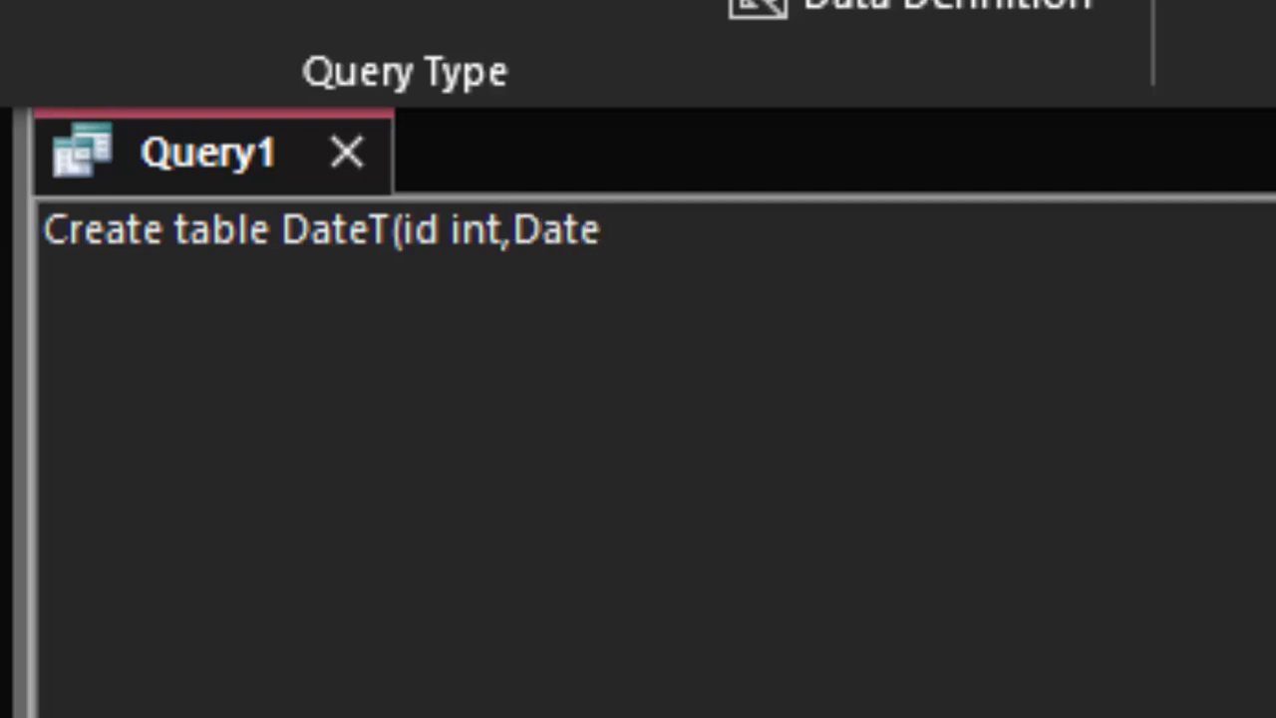
pyautogui.write('date')
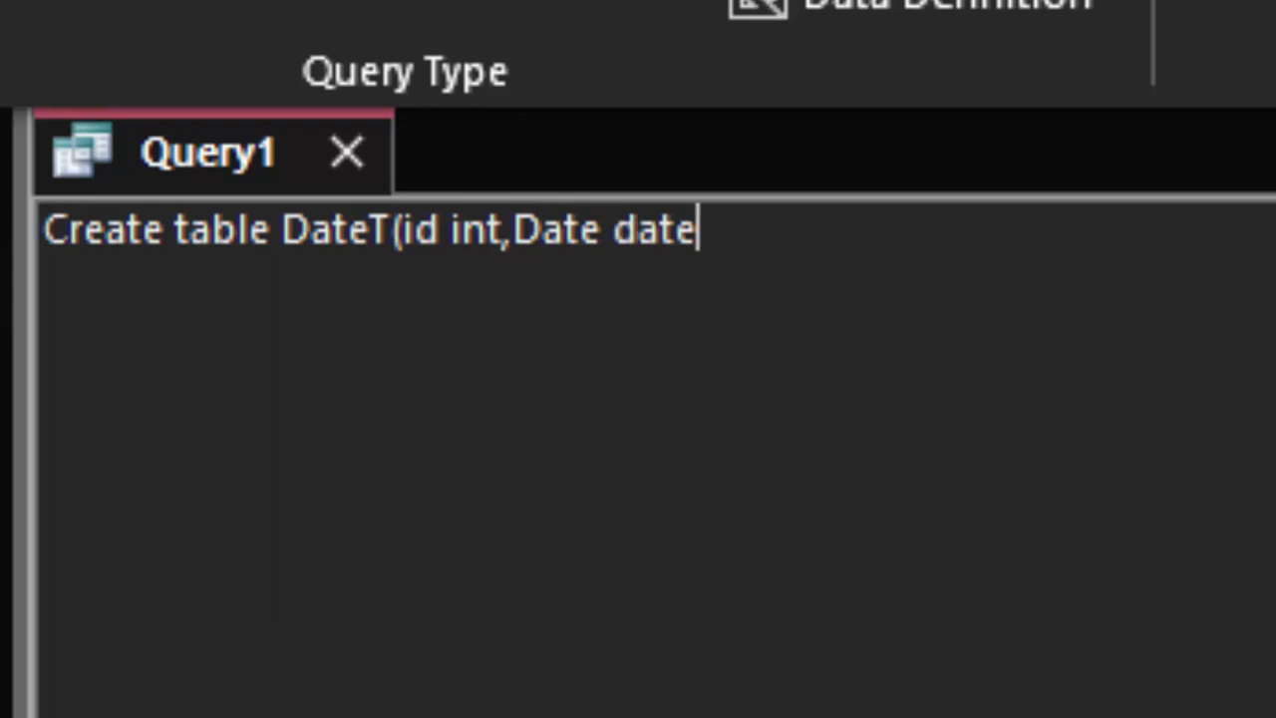
pyautogui.write(');')
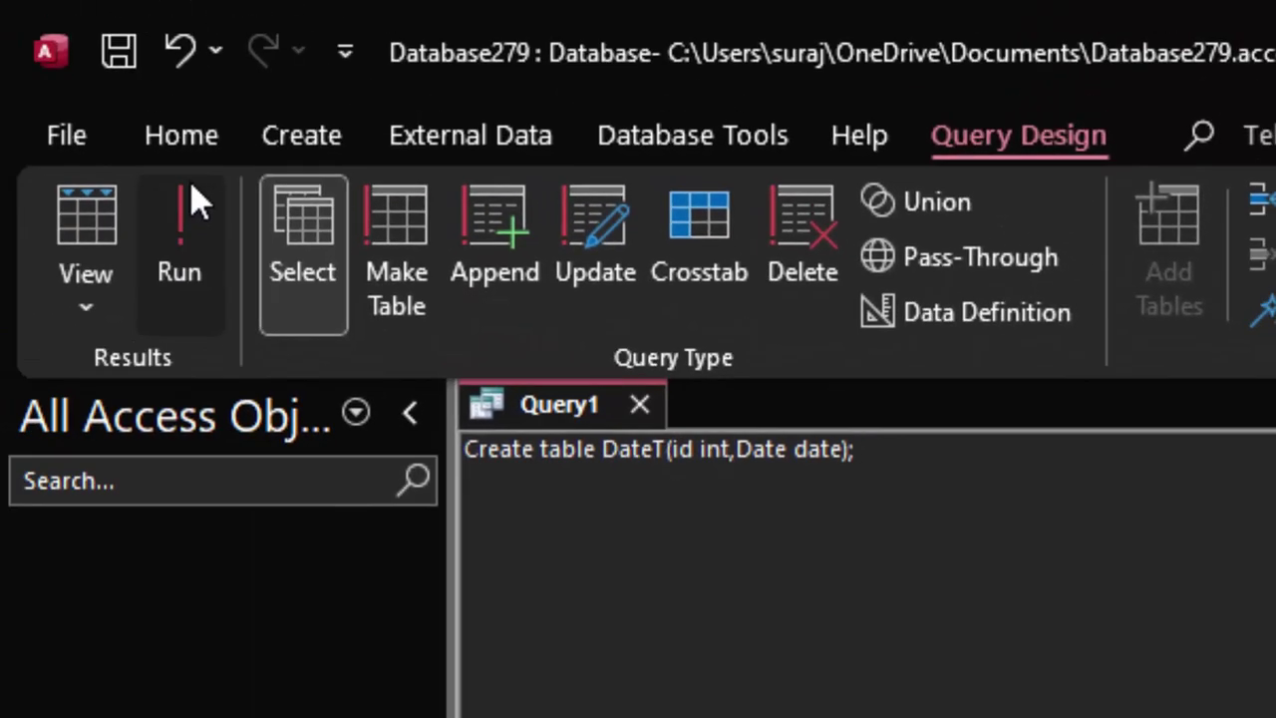
pyautogui.click(160, 199)
pyautogui.click(992, 644)
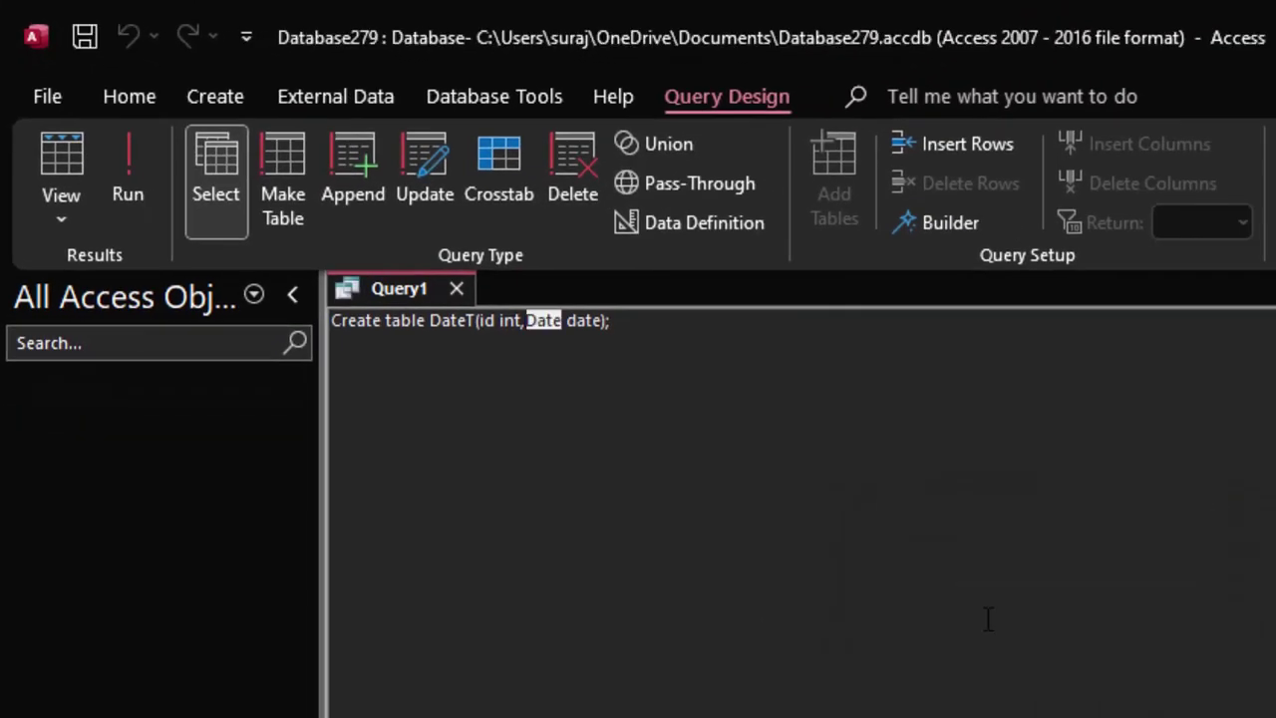
# Rename the reserved Date column to Ddate in the SQL statement.
pyautogui.click(563, 327)
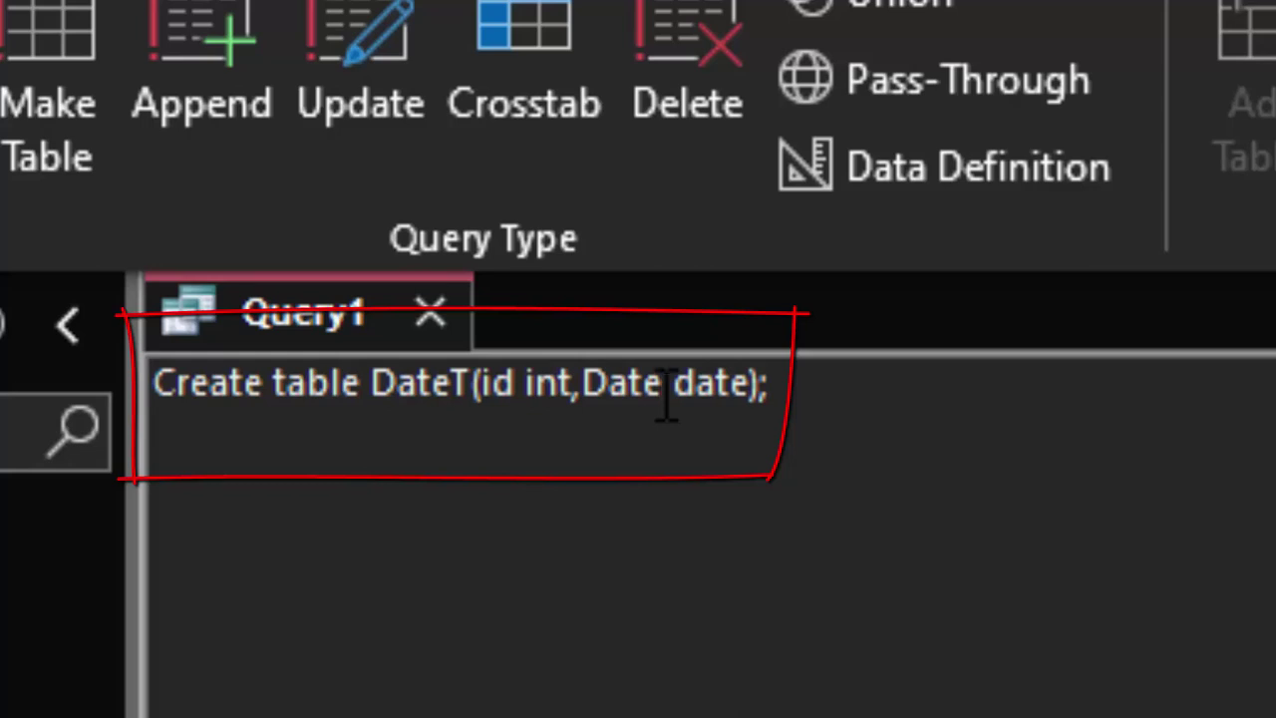
pyautogui.press('BackSpace')
pyautogui.press('BackSpace')
pyautogui.press('BackSpace')
pyautogui.press('BackSpace')
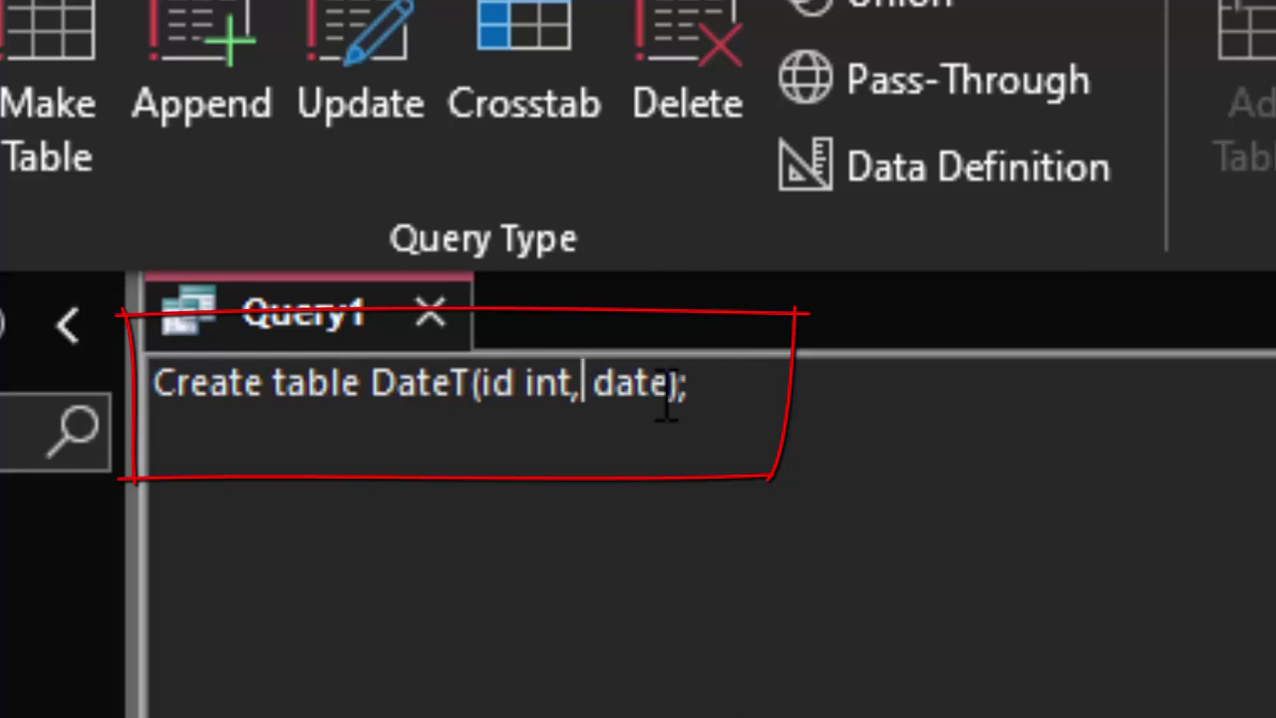
pyautogui.write('Dda')
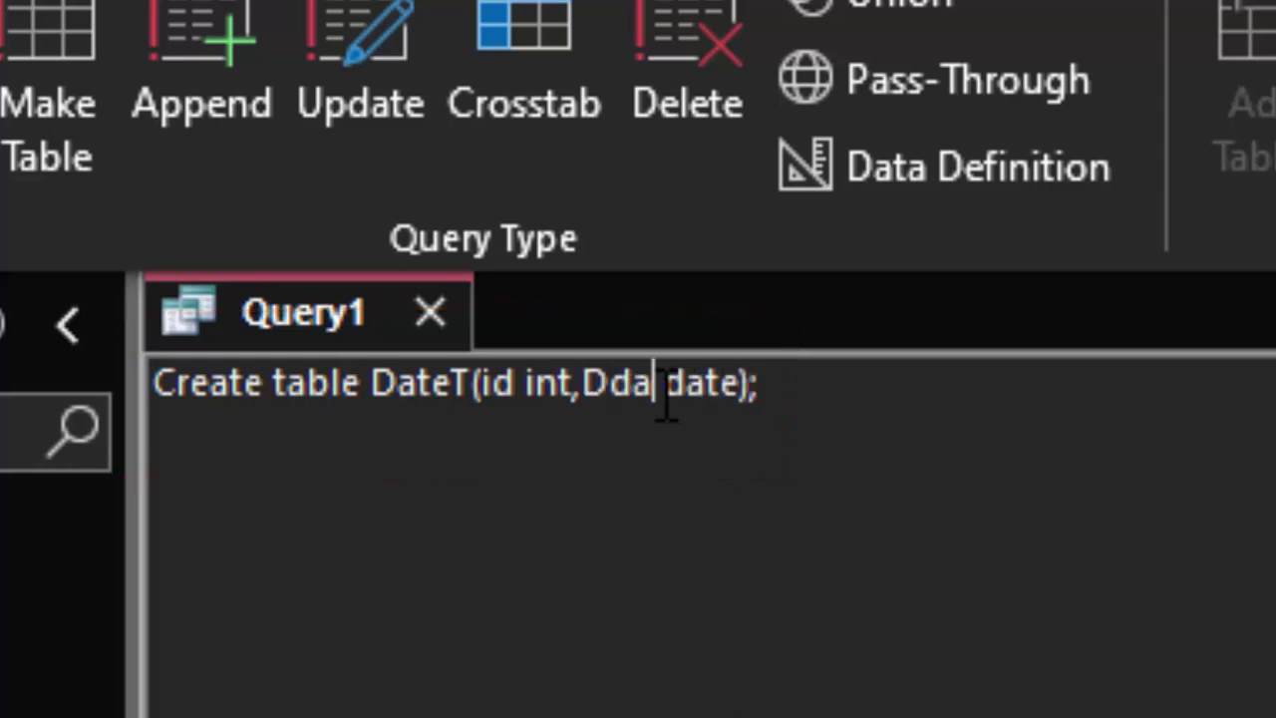
pyautogui.write('te')
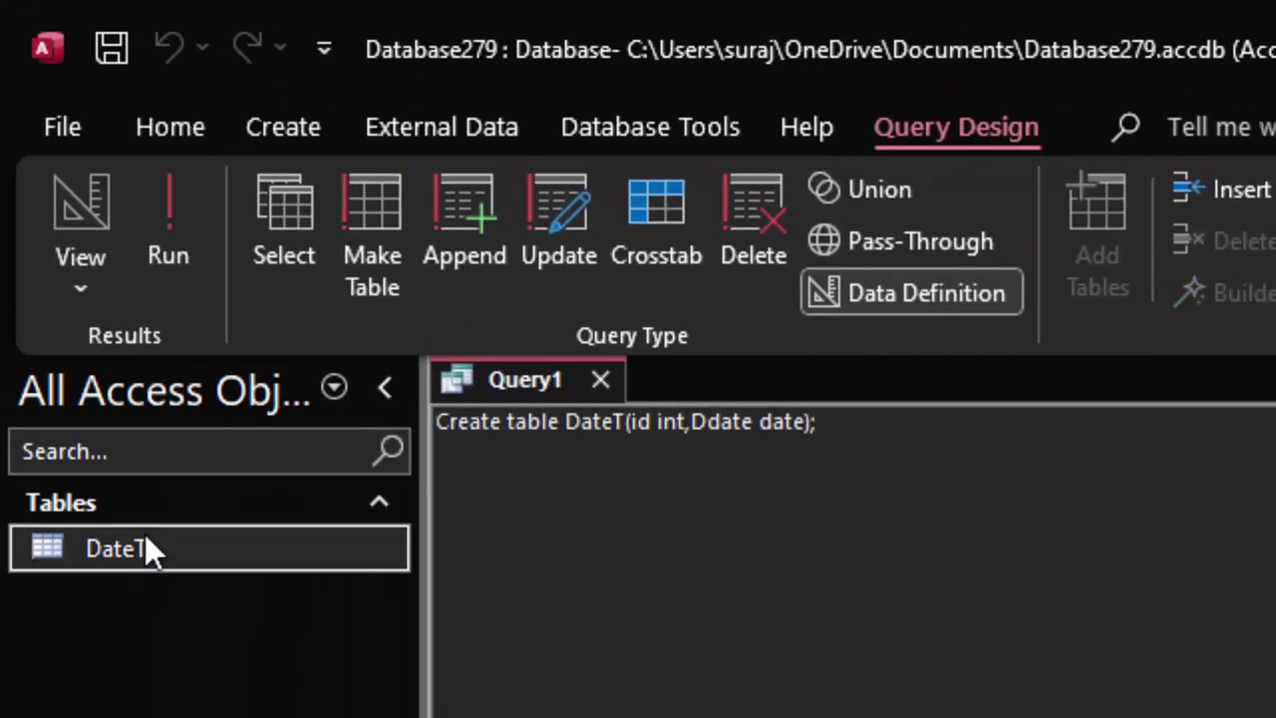
# Open DateT and enter a first record with id 1 and Ddate 02-03-2024 from the calendar.
pyautogui.doubleClick(145, 535)
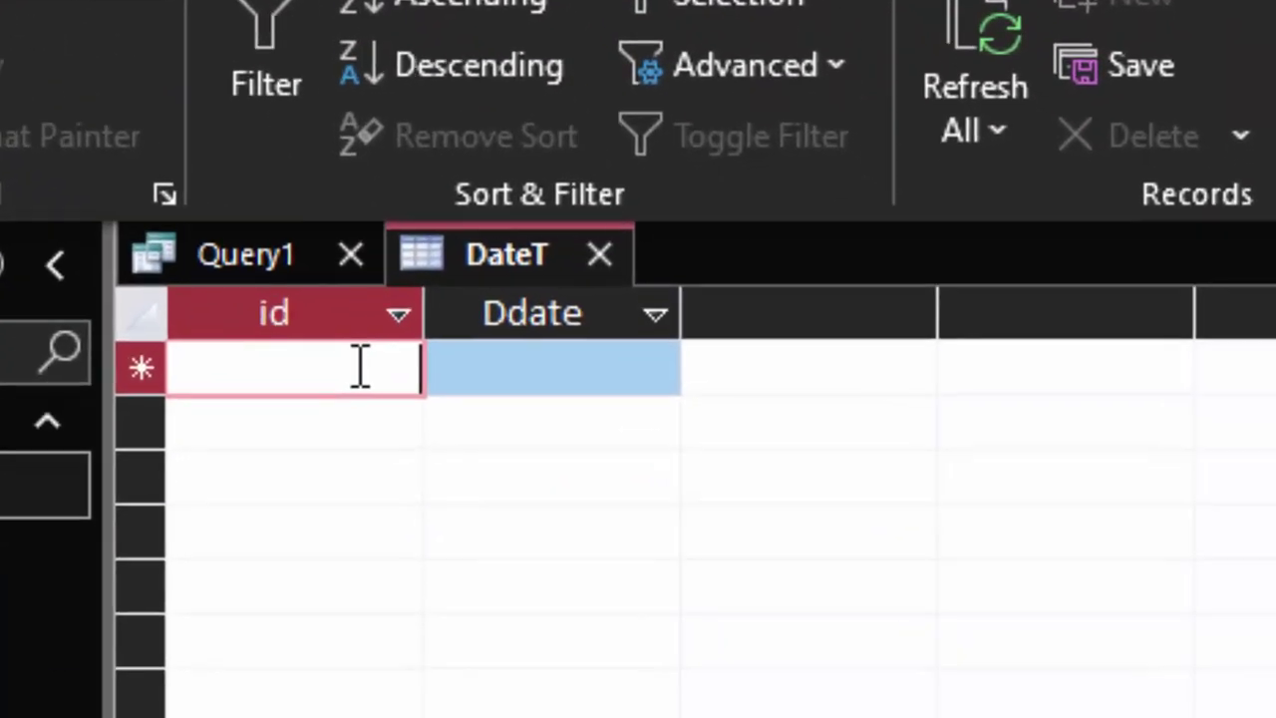
pyautogui.write('1')
pyautogui.press('Tab')
pyautogui.click(710, 369)
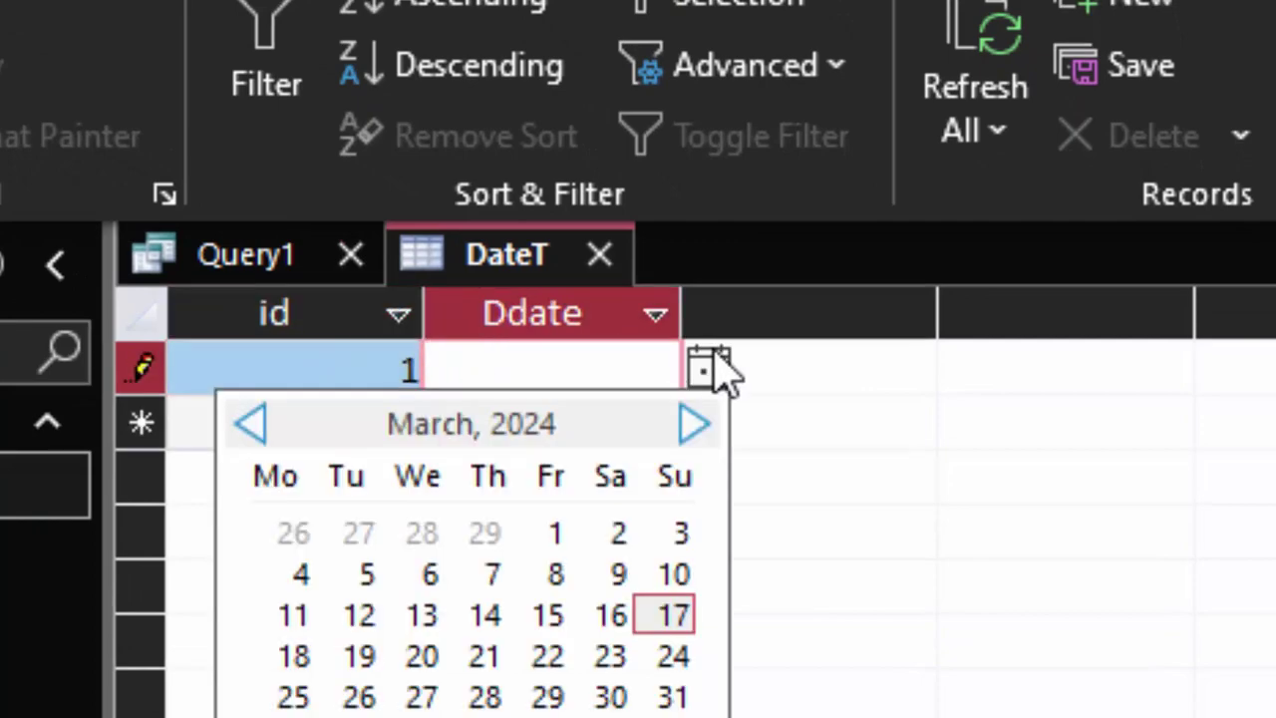
pyautogui.click(618, 539)
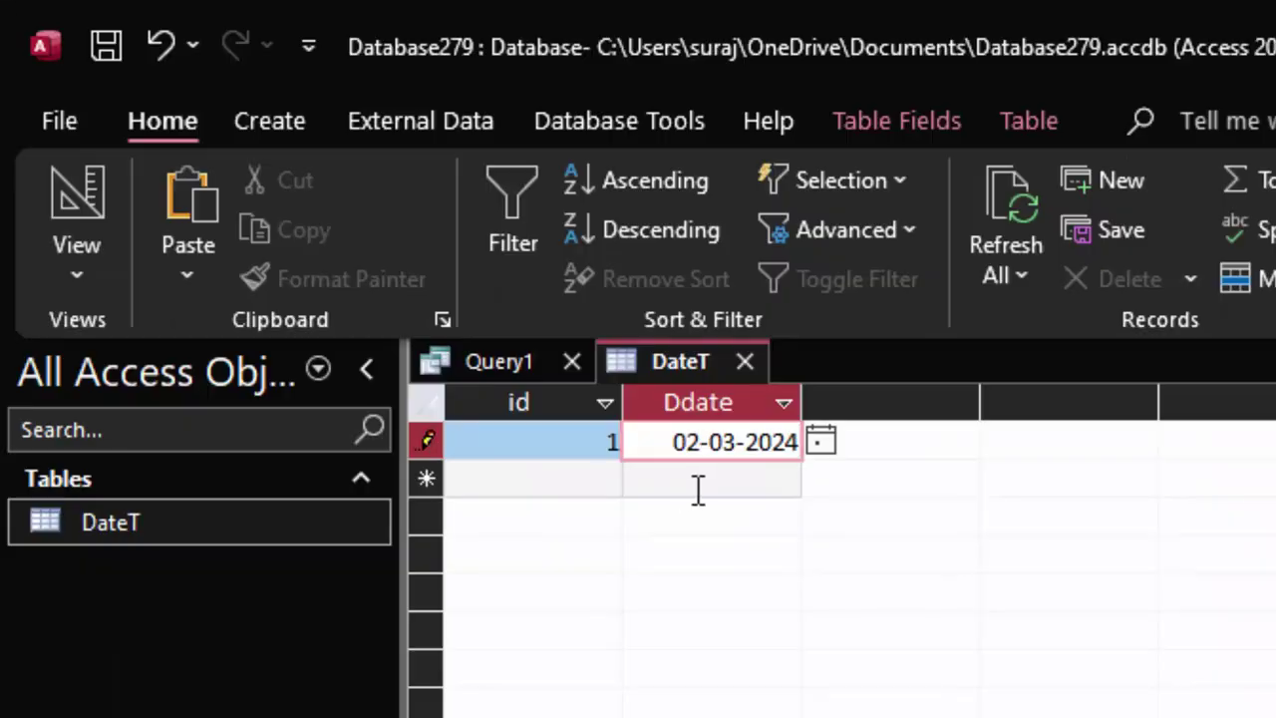
pyautogui.click(696, 486)
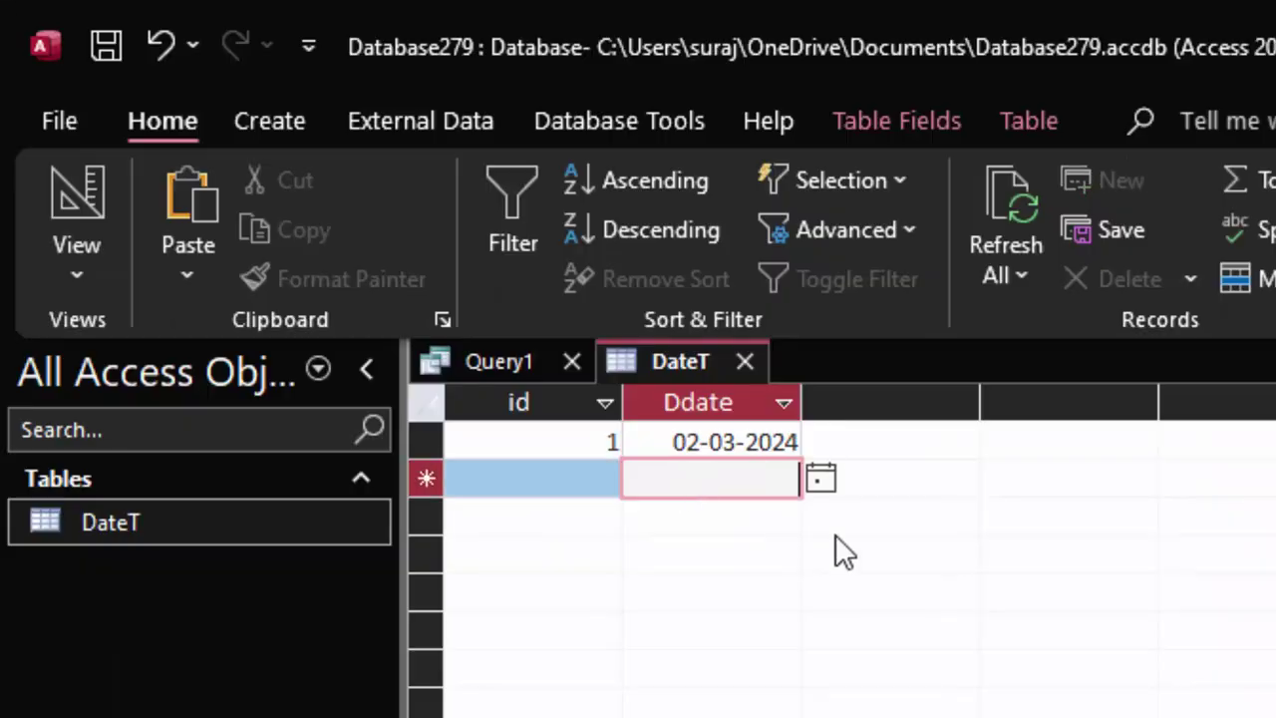
# Close the DateT datasheet, save the query as Query1, and close it.
pyautogui.click(748, 361)
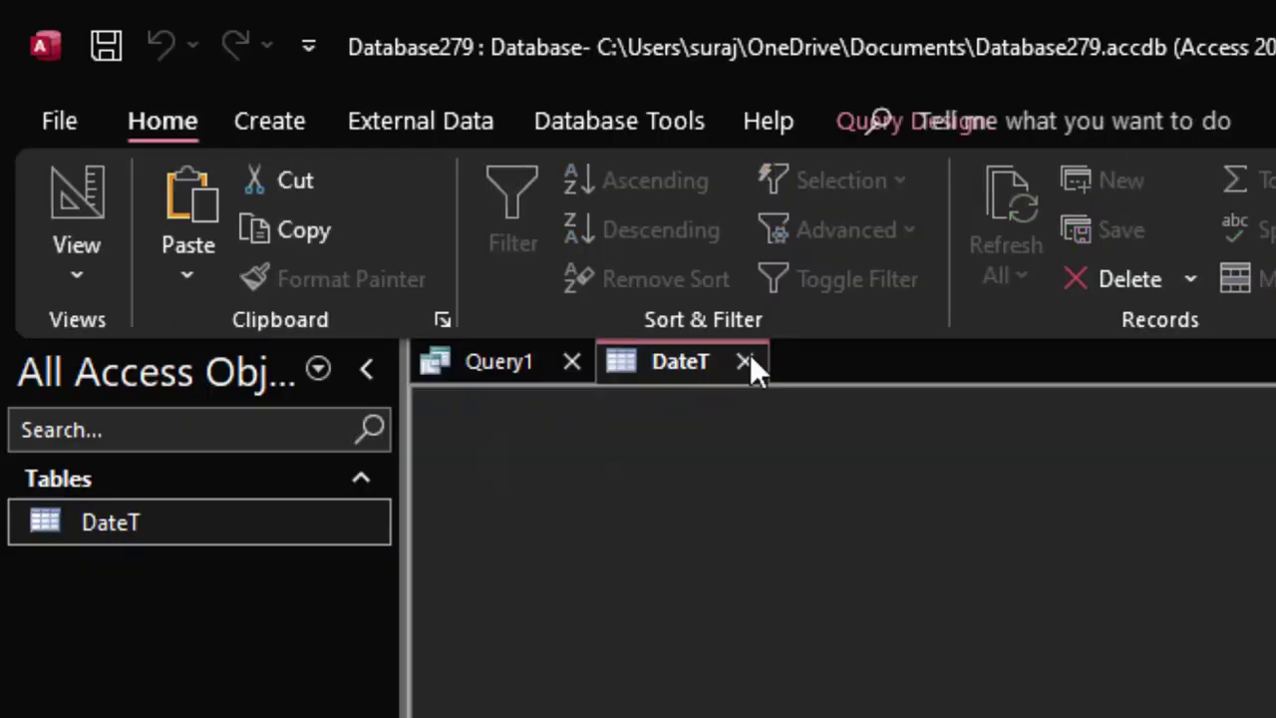
pyautogui.rightClick(510, 365)
pyautogui.click(549, 399)
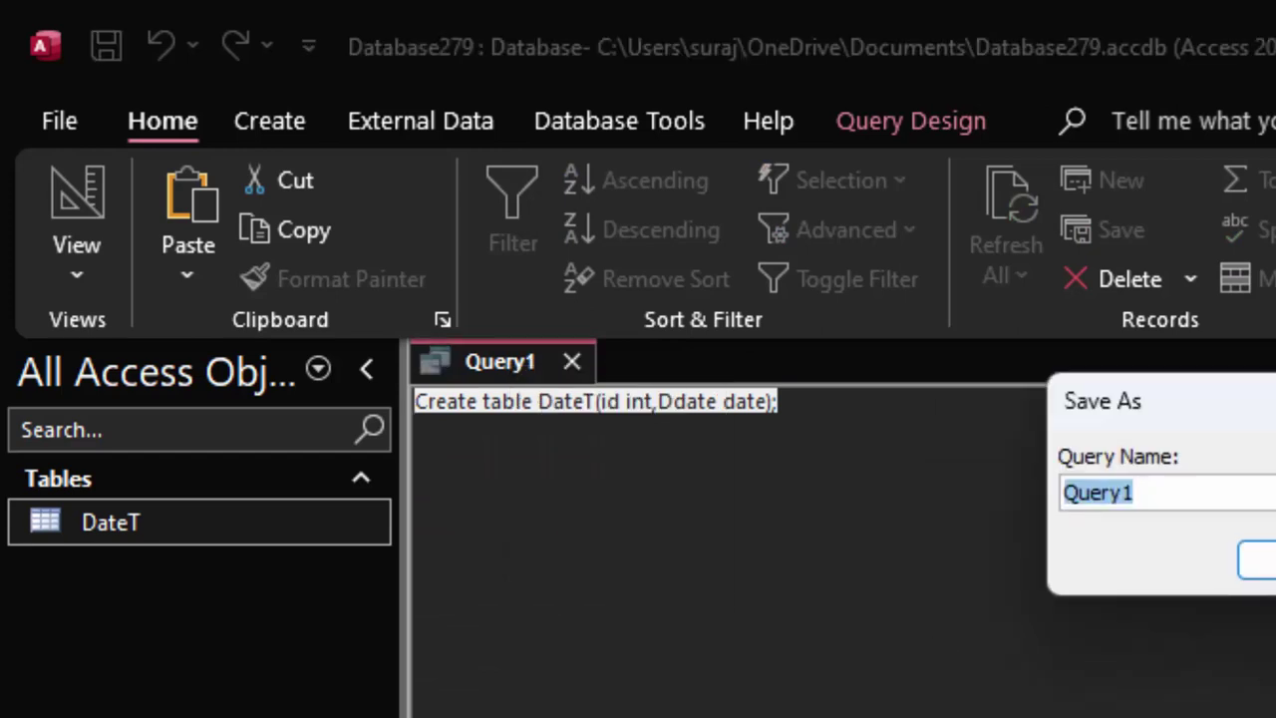
pyautogui.press('Return')
pyautogui.click(572, 361)
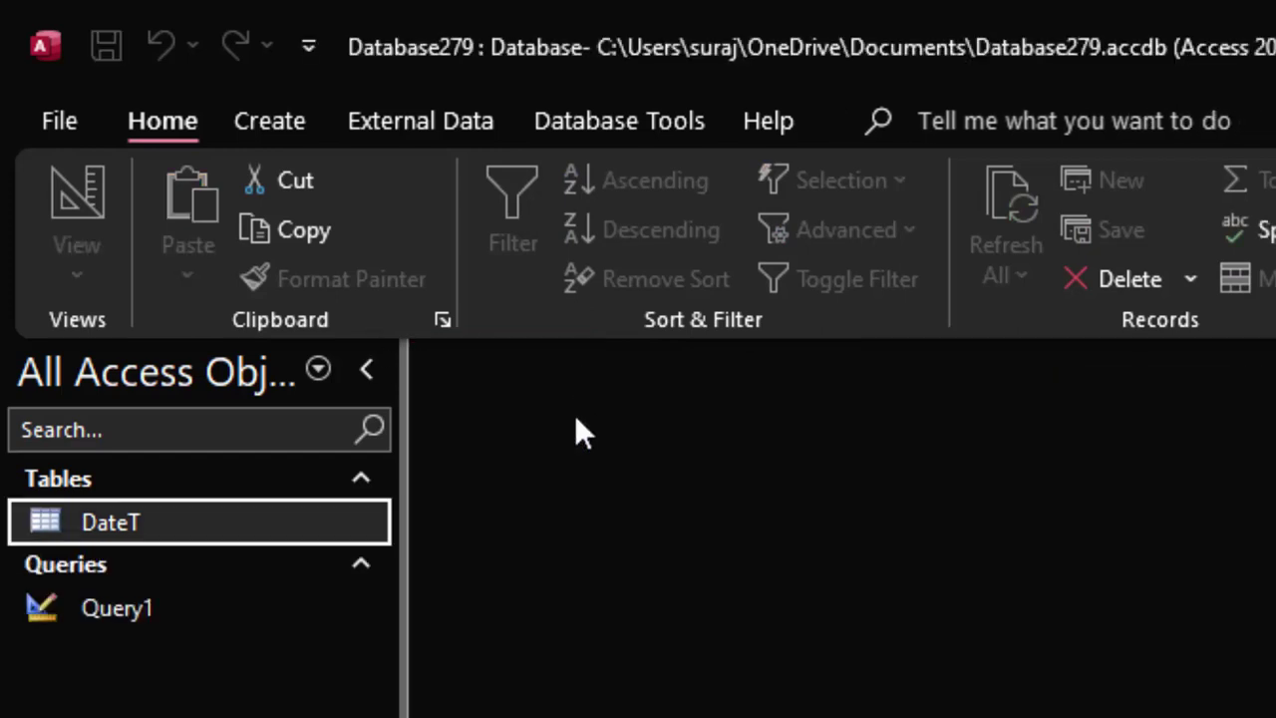
pyautogui.click(275, 137)
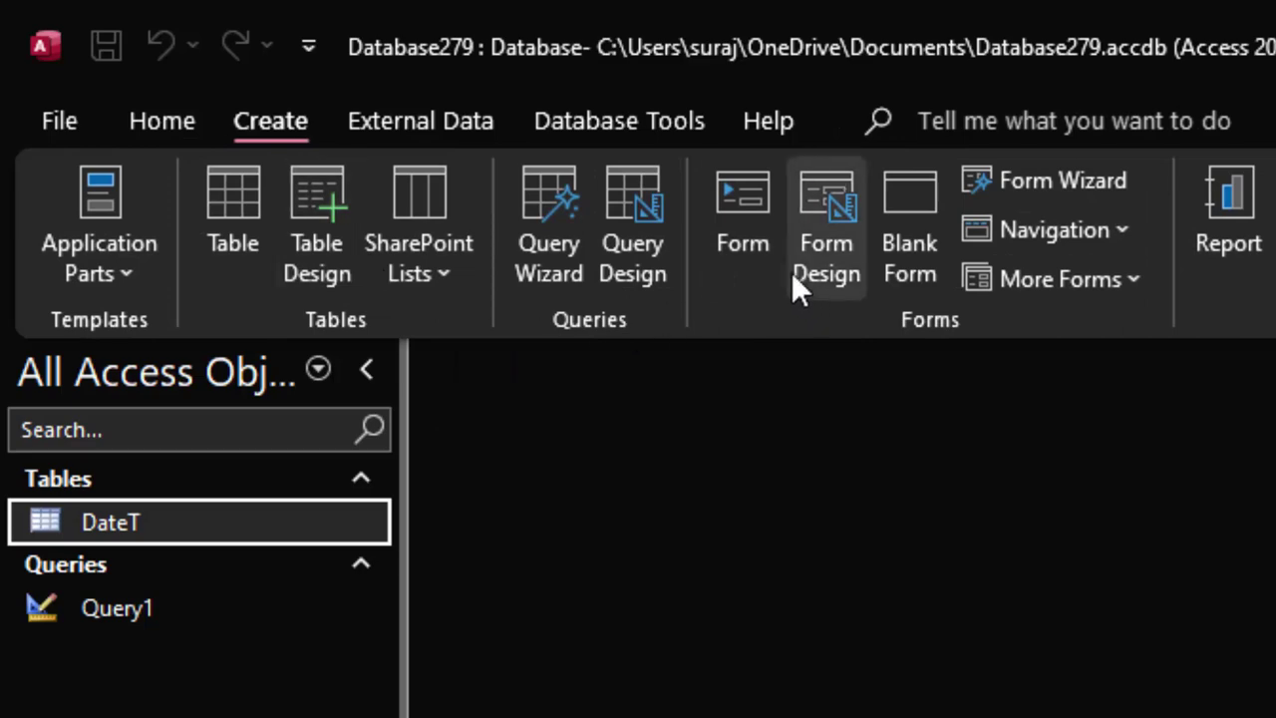
# Start a new SQL-view query and type insert into DateT(Ddate).
pyautogui.click(620, 186)
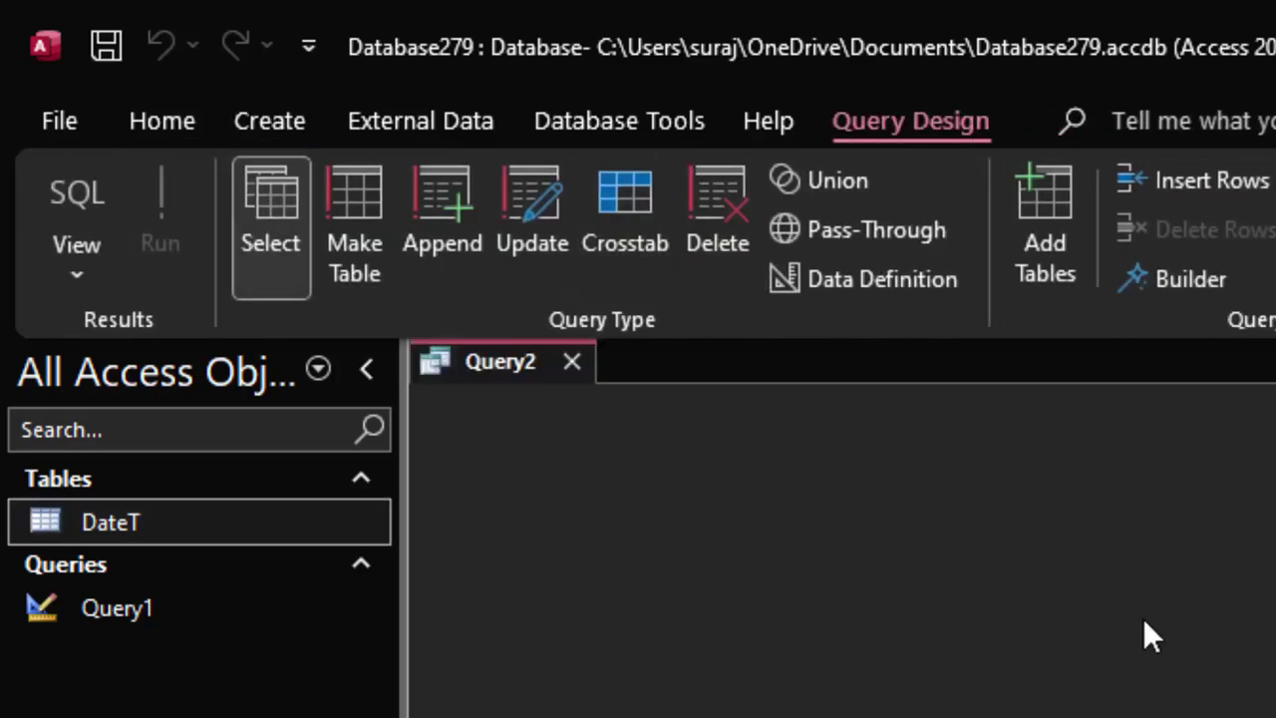
pyautogui.click(105, 193)
pyautogui.press('Delete')
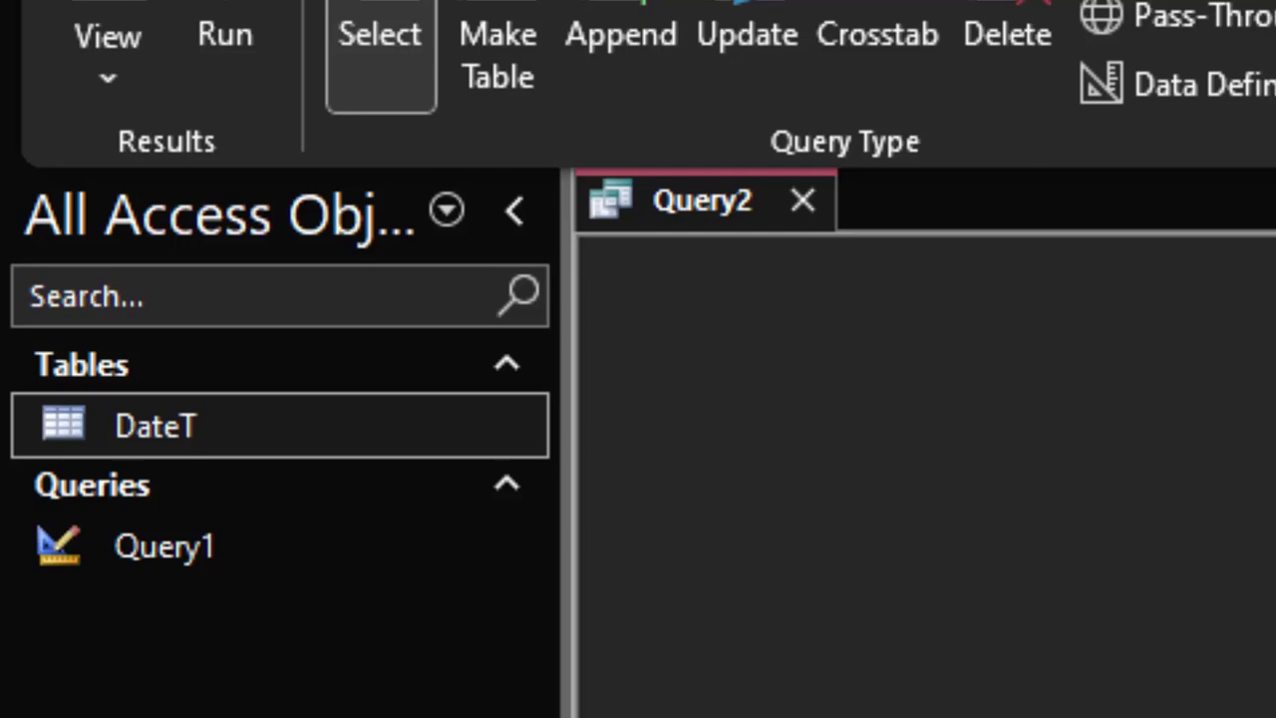
pyautogui.write('inse')
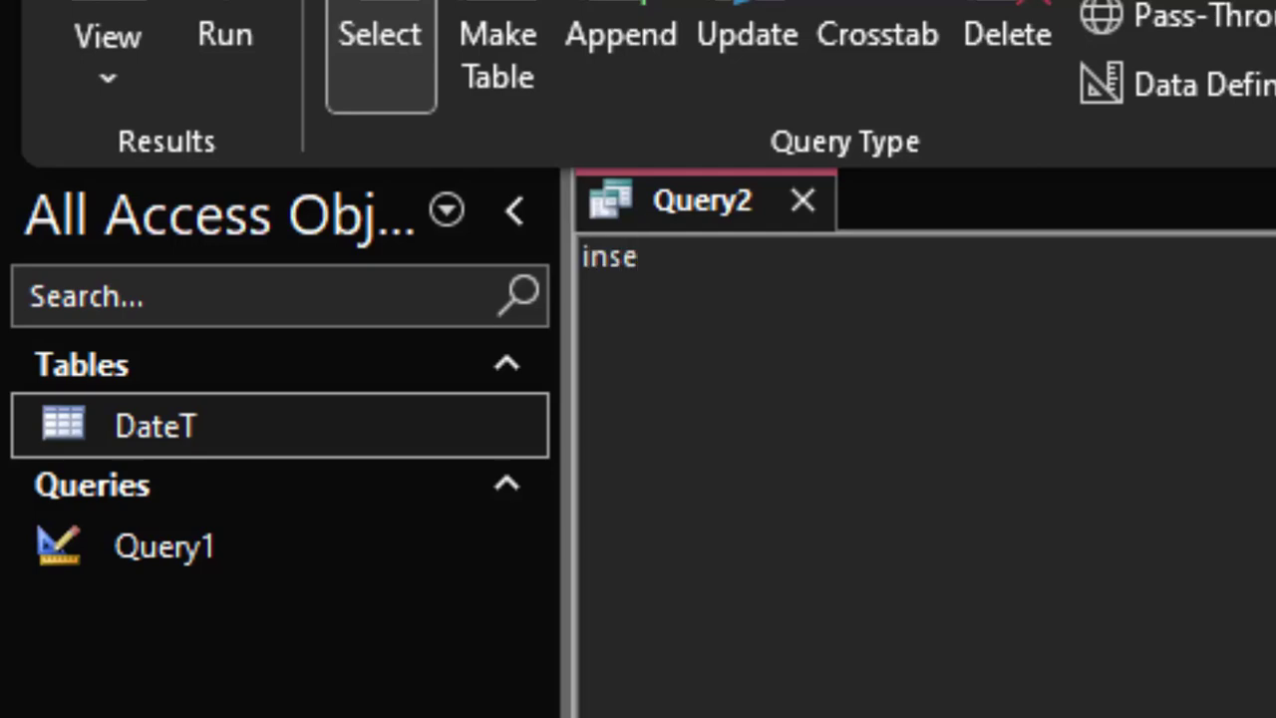
pyautogui.write('rt ')
pyautogui.write('into')
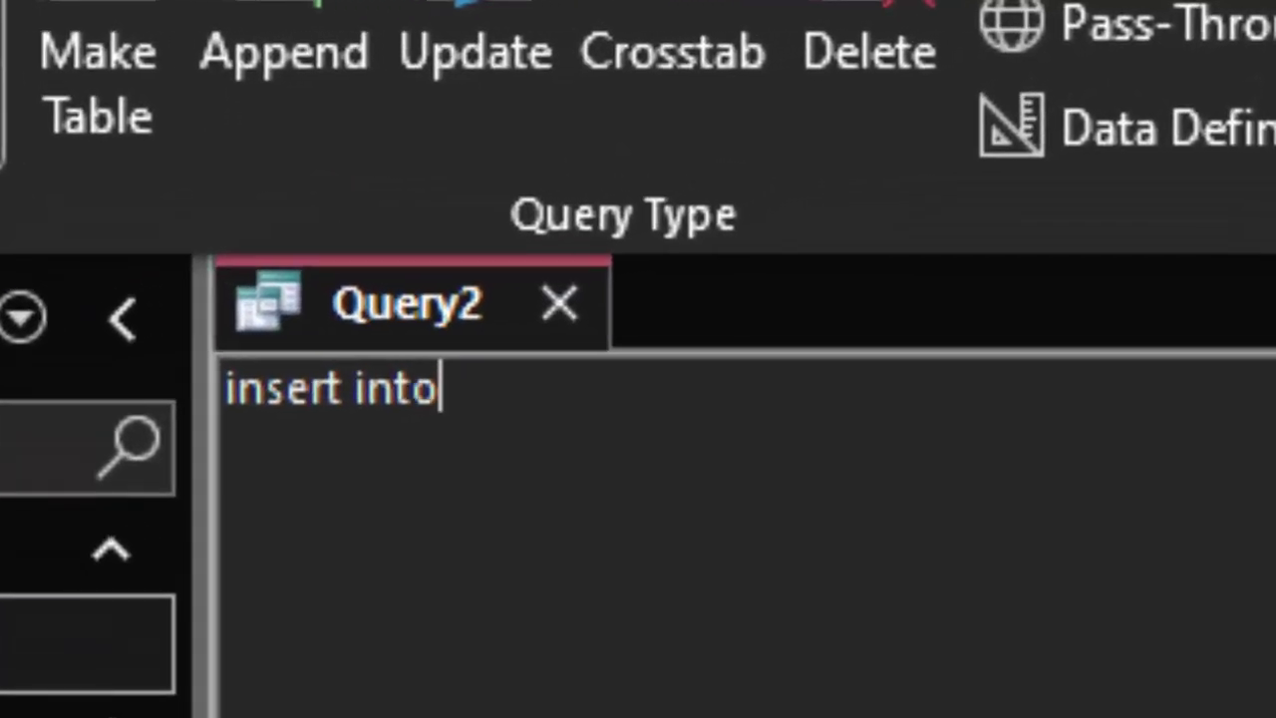
pyautogui.write(' S')
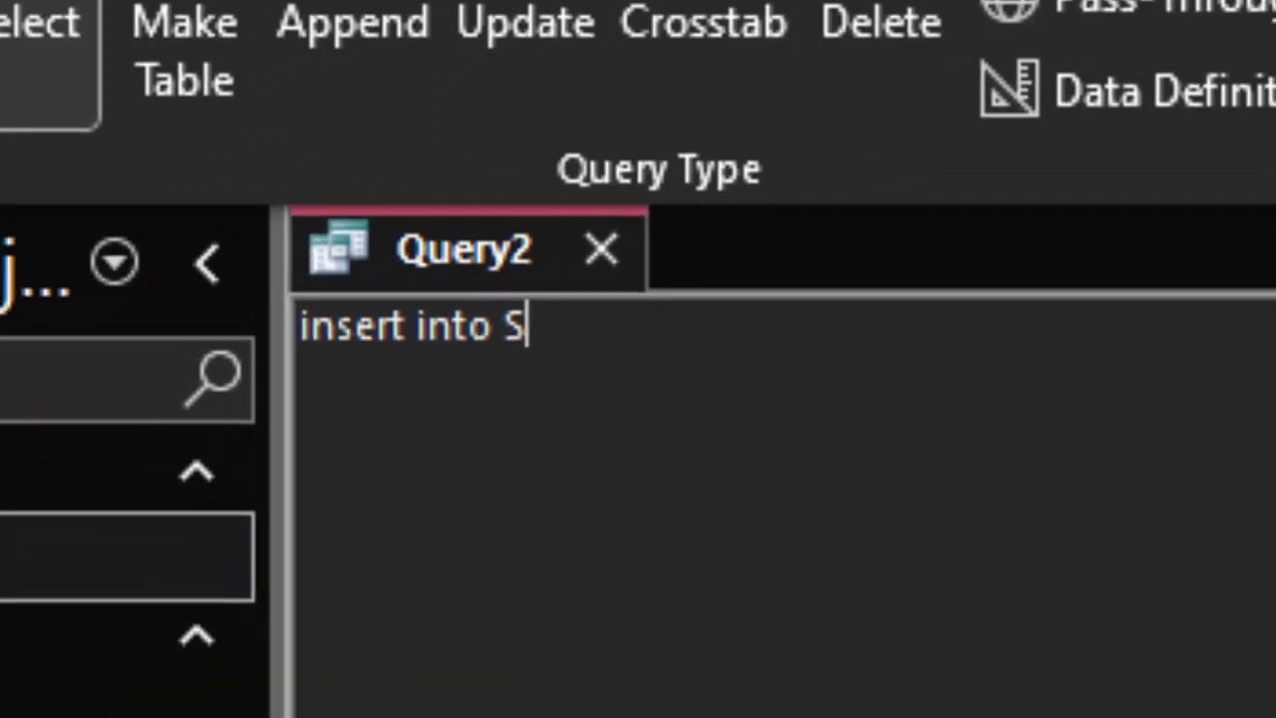
pyautogui.press('BackSpace')
pyautogui.write('dateT')
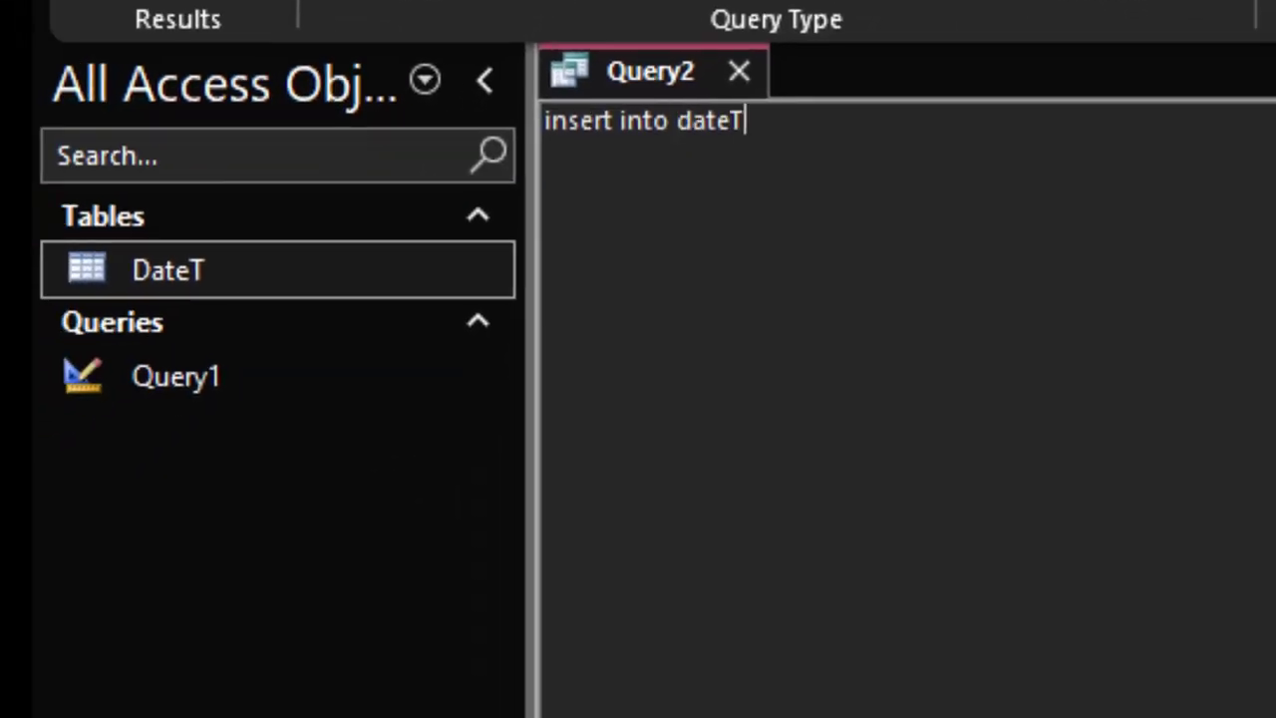
pyautogui.press('BackSpace')
pyautogui.press('BackSpace')
pyautogui.press('BackSpace')
pyautogui.press('BackSpace')
pyautogui.press('BackSpace')
pyautogui.write('DateT')
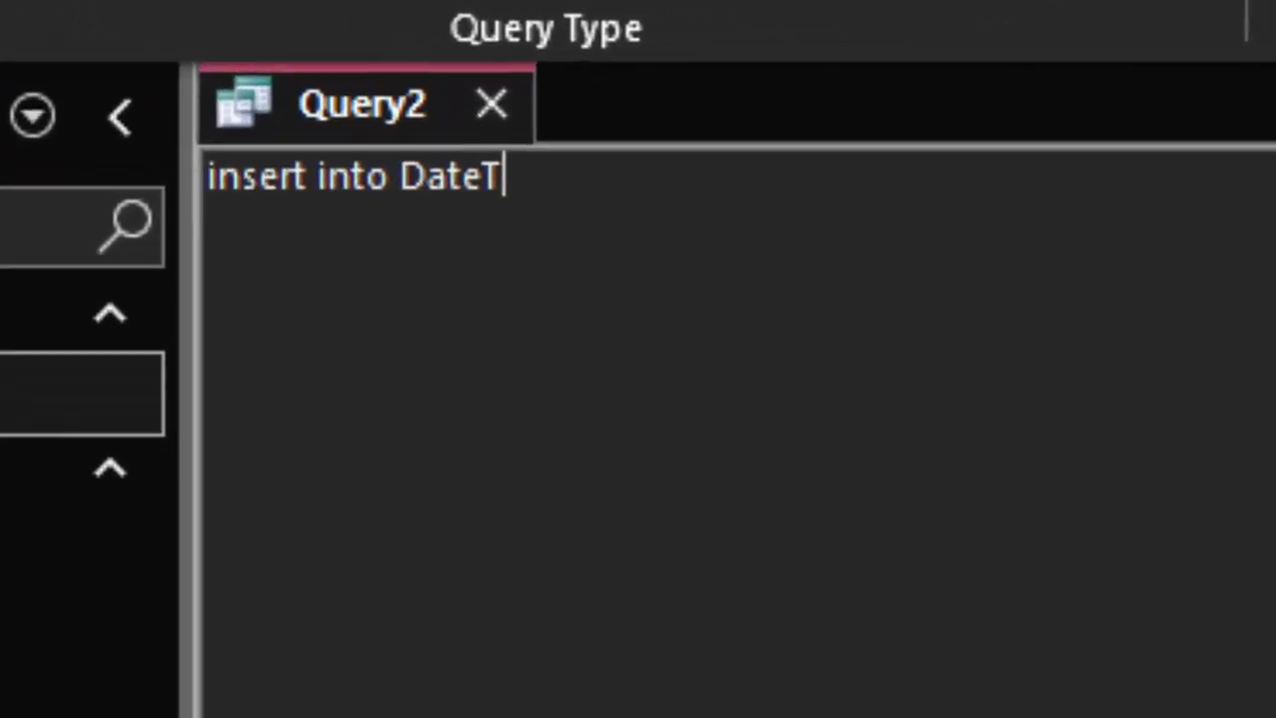
pyautogui.write('(')
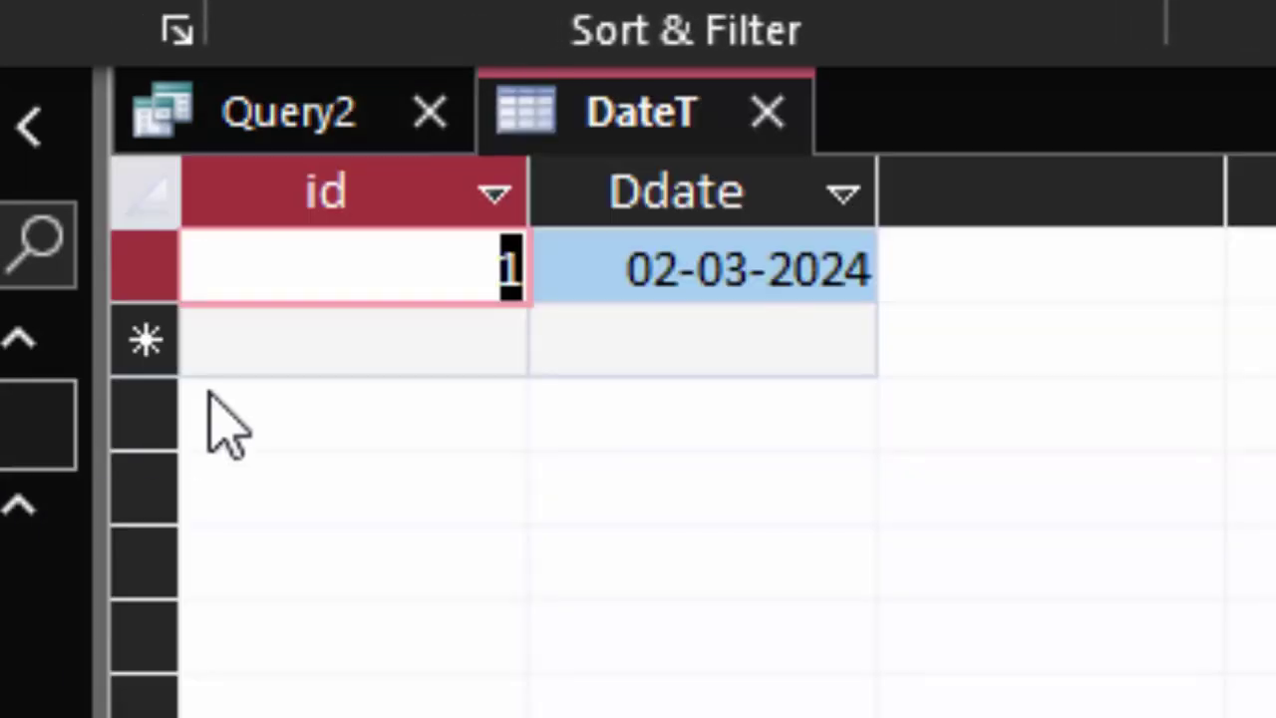
pyautogui.click(305, 120)
pyautogui.write('DateT(Da')
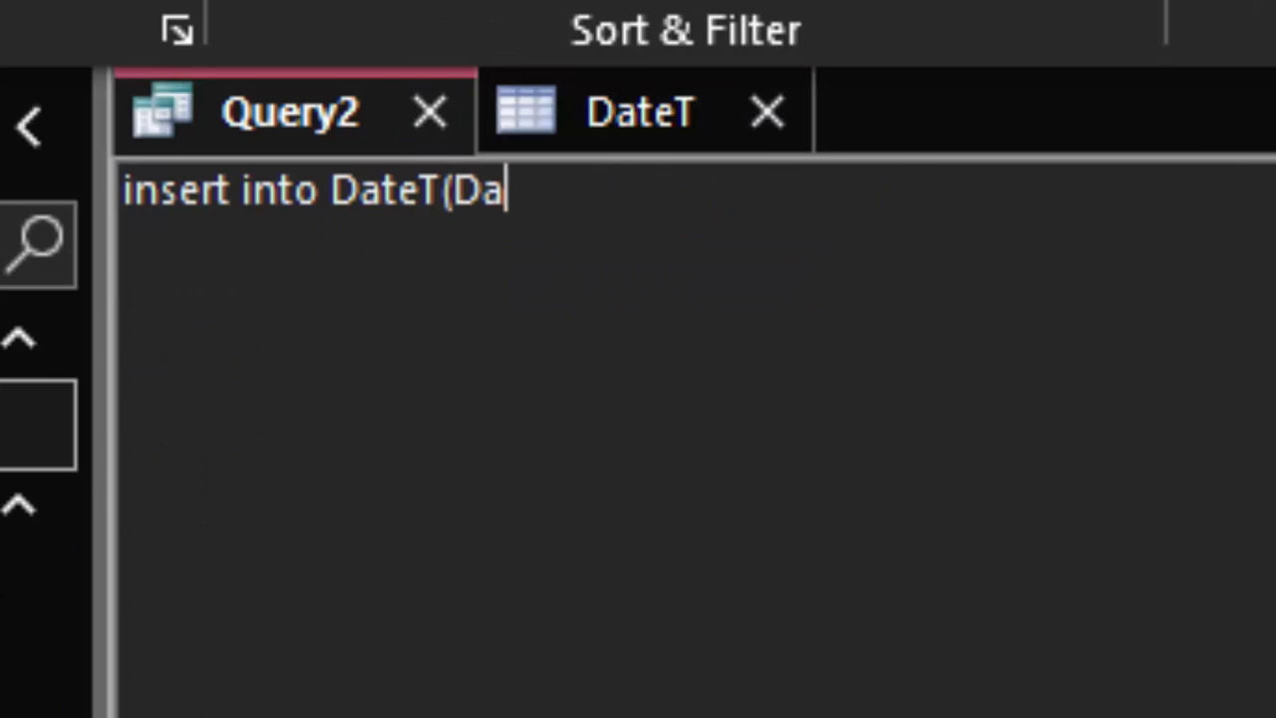
pyautogui.press('BackSpace')
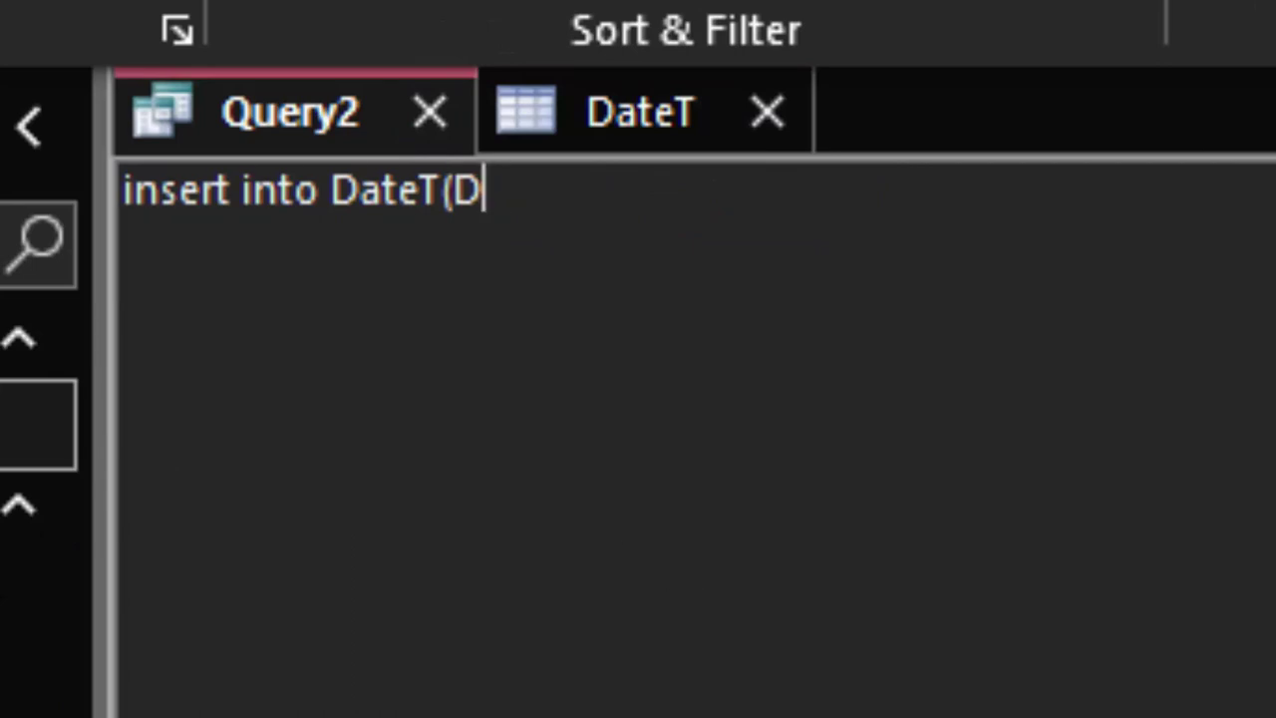
pyautogui.write('date')
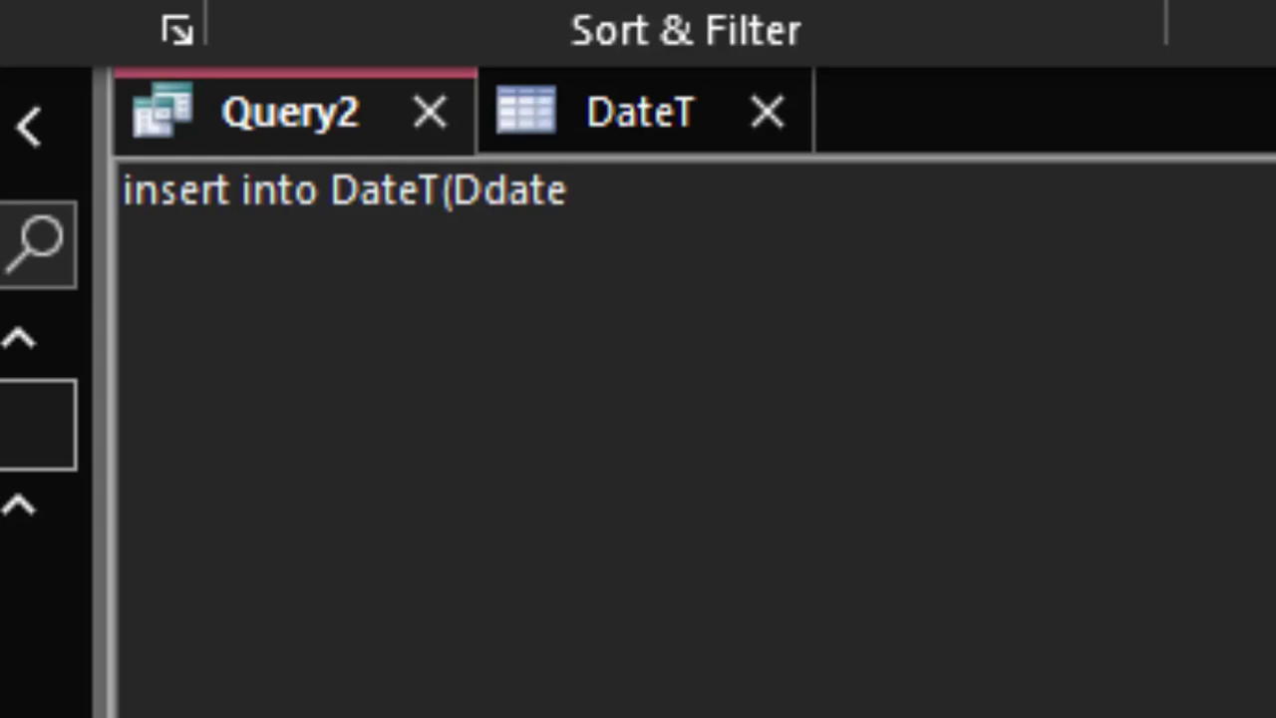
pyautogui.write(')')
# Add the clause values('2023,5,21'); on a new line, quoting the date.
pyautogui.press('Return')
pyautogui.write('vl')
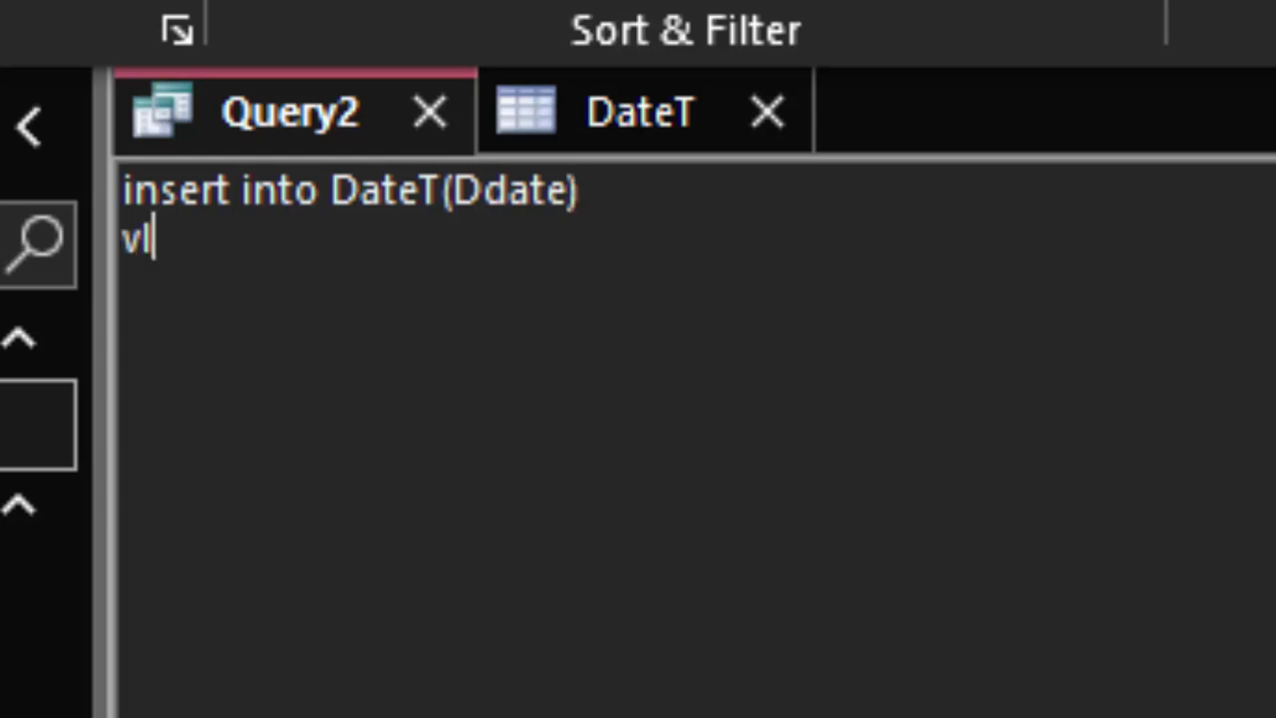
pyautogui.write('ues')
pyautogui.press('BackSpace')
pyautogui.press('BackSpace')
pyautogui.press('BackSpace')
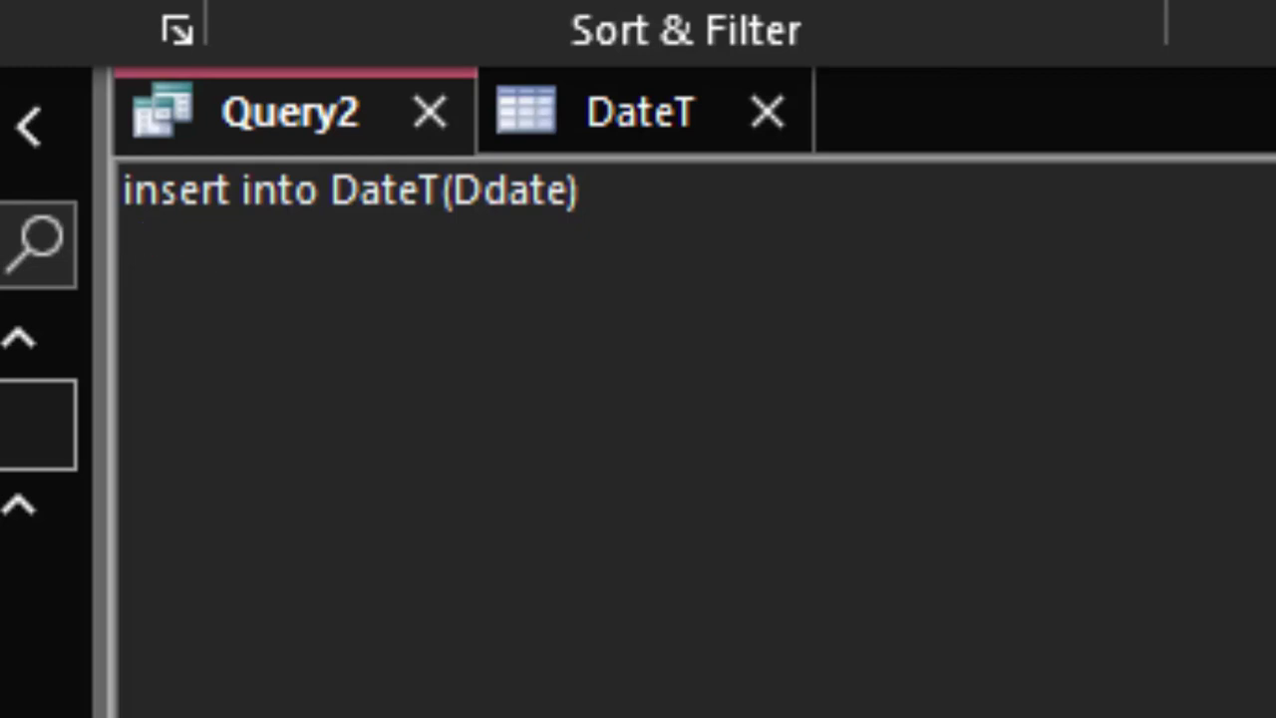
pyautogui.write('val')
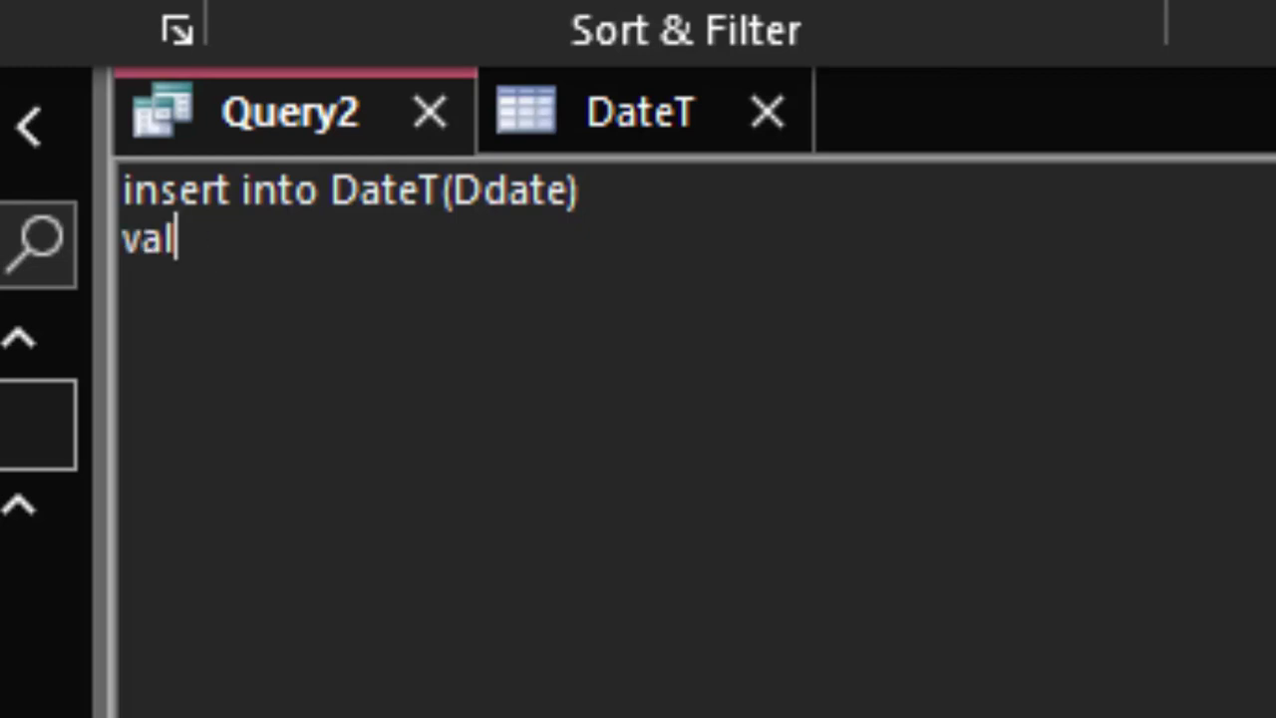
pyautogui.write('ues(')
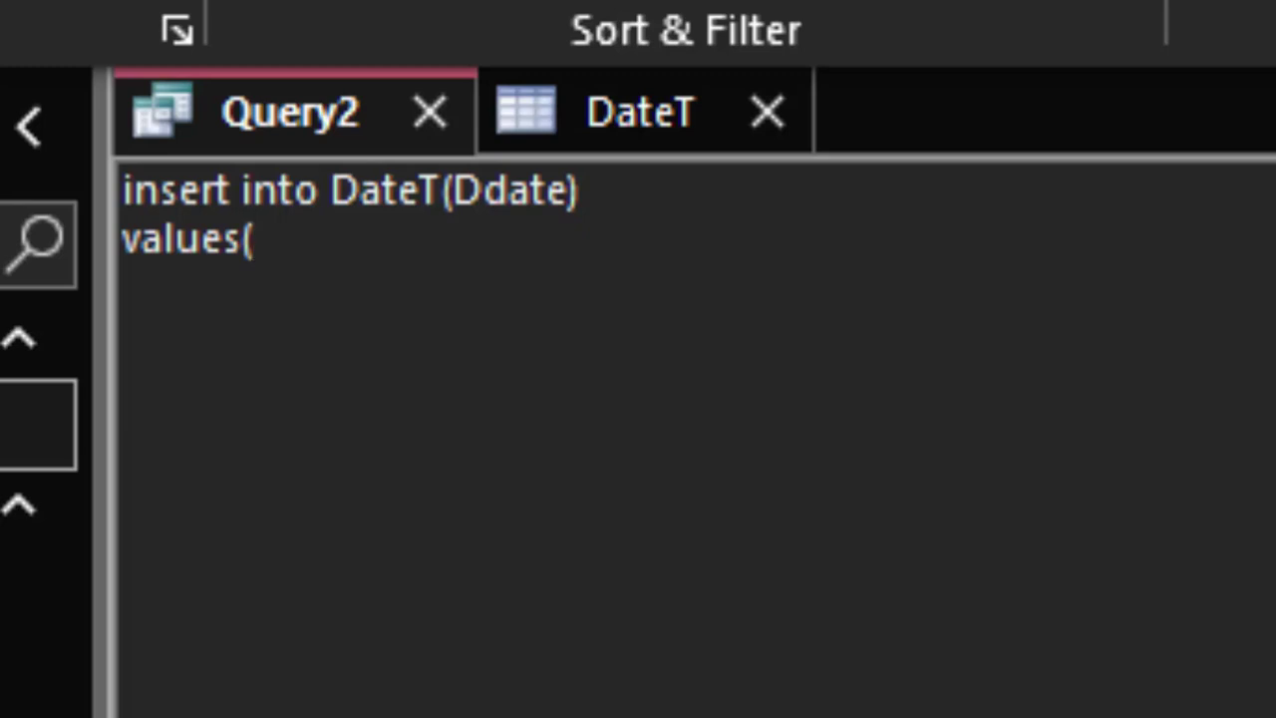
pyautogui.write('1')
pyautogui.press('BackSpace')
pyautogui.write('2')
pyautogui.write('023,')
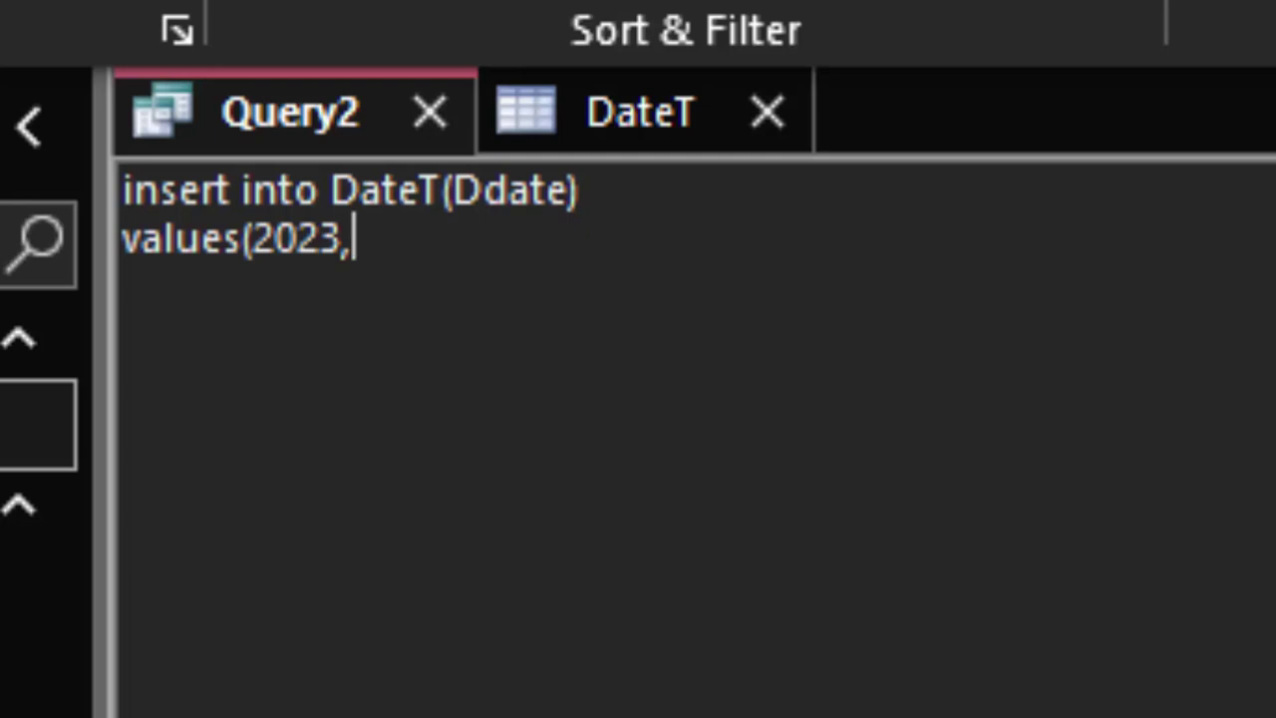
pyautogui.write('5,')
pyautogui.write('21)')
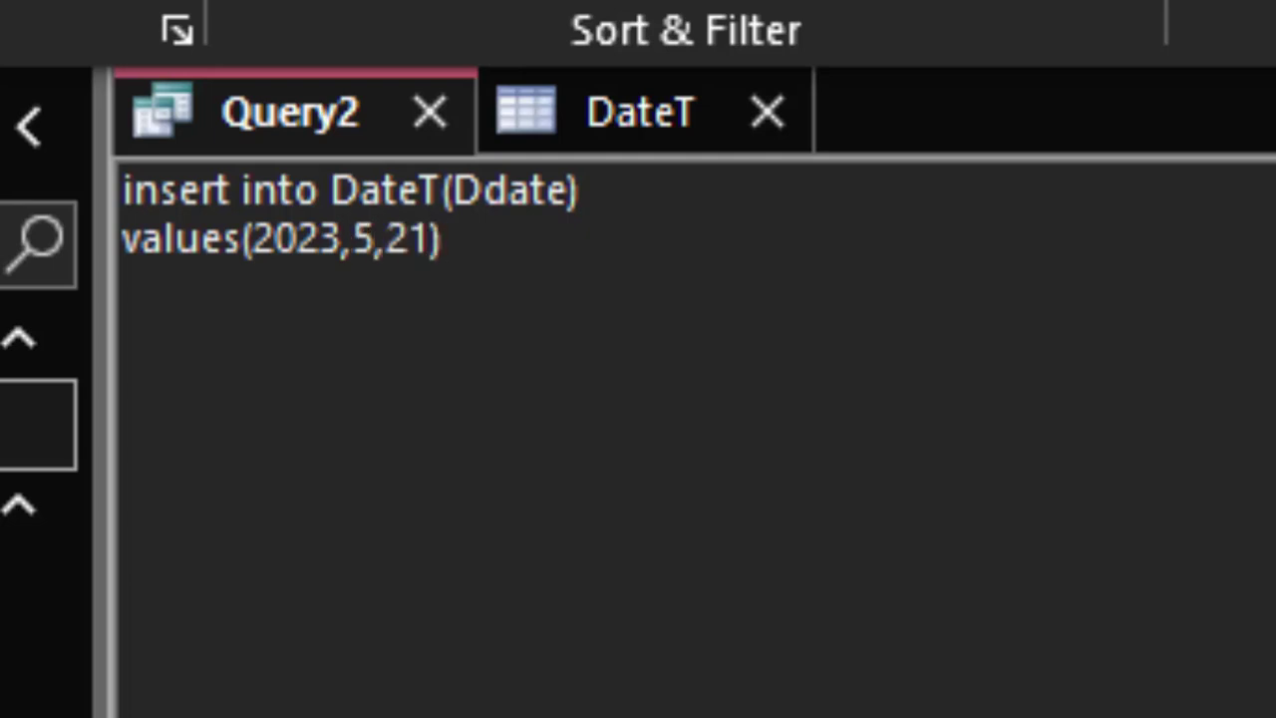
pyautogui.write(';')
pyautogui.click(248, 261)
pyautogui.write("'")
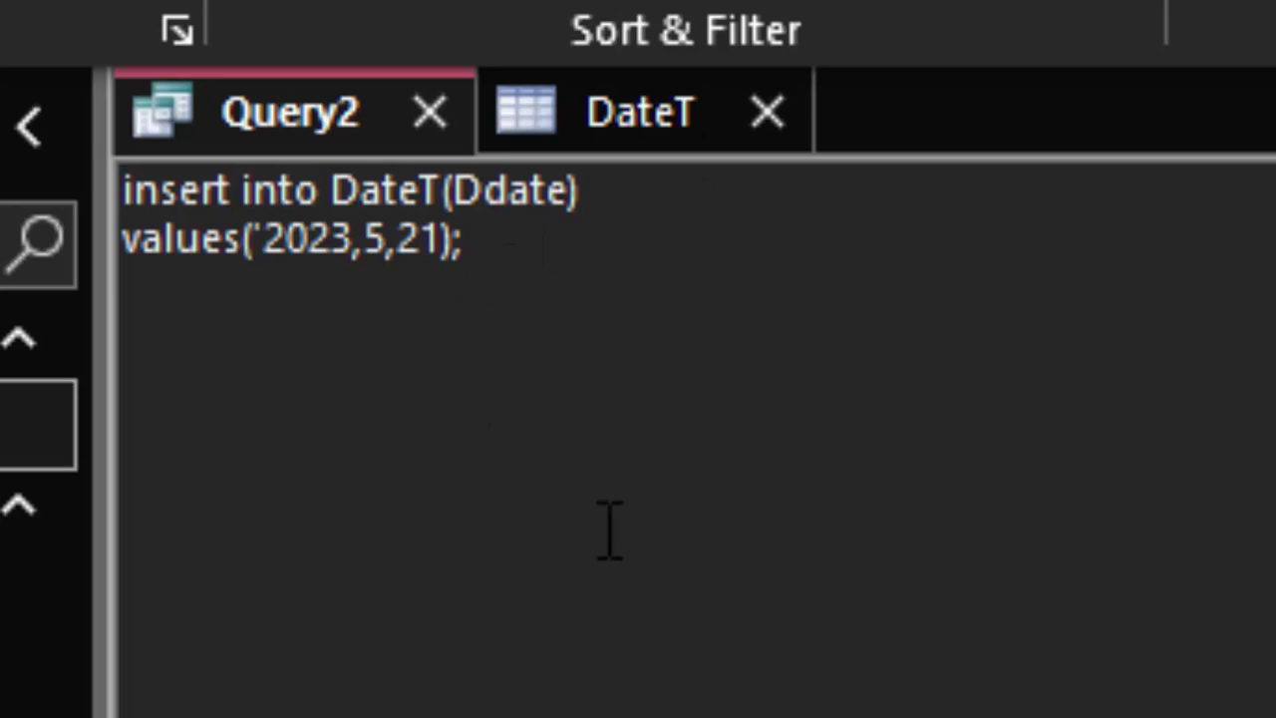
pyautogui.write("'")
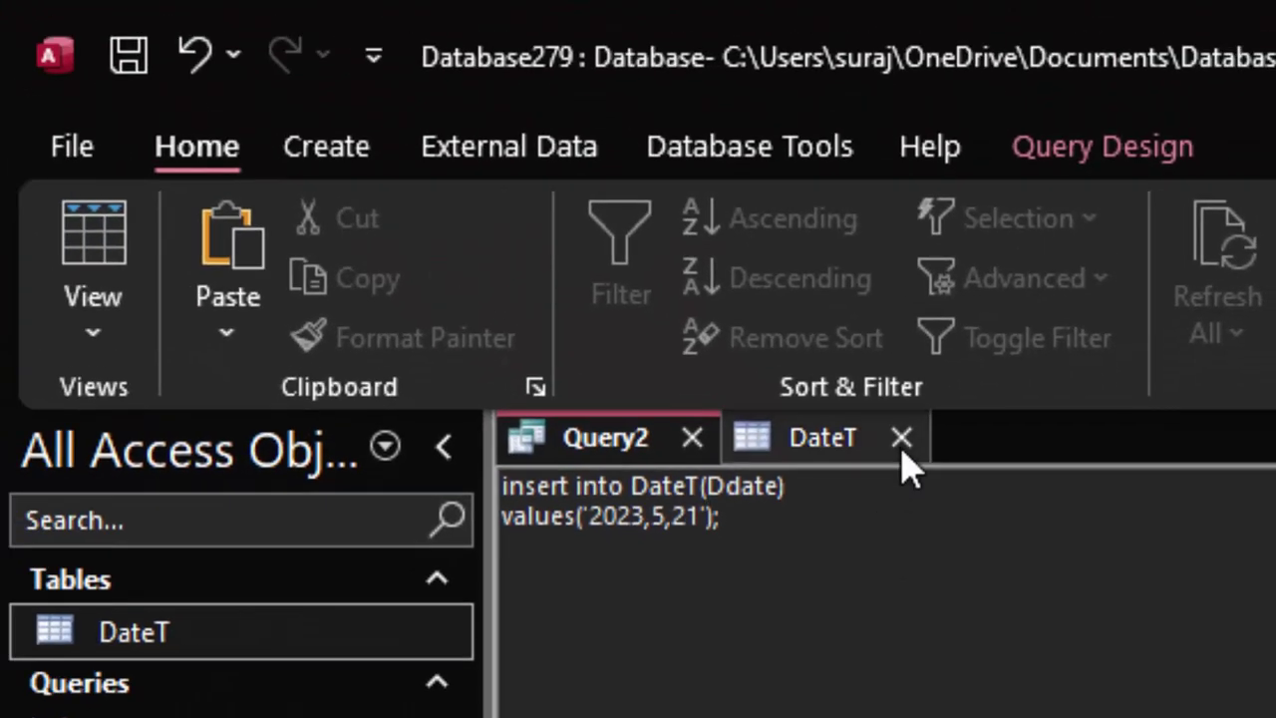
# Run Query2 to append the 21-05-2023 date to DateT, confirming the append.
pyautogui.click(901, 439)
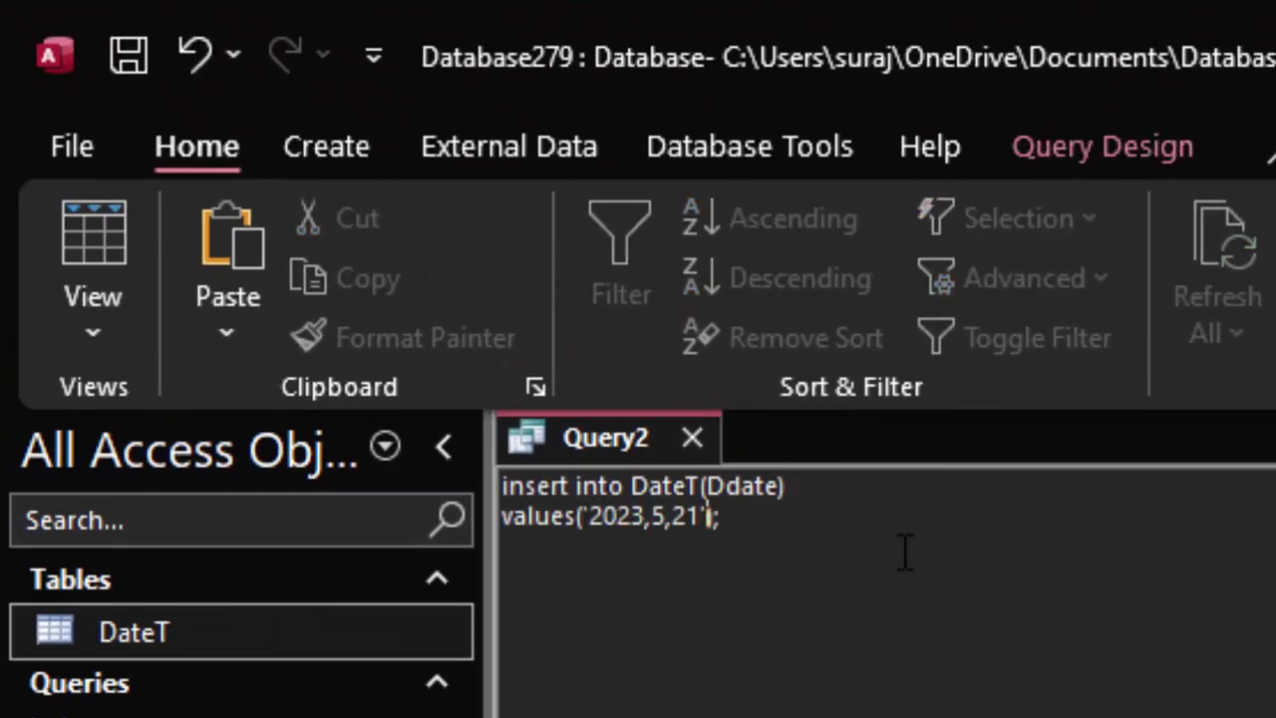
pyautogui.hotkey('ctrl', 'a')
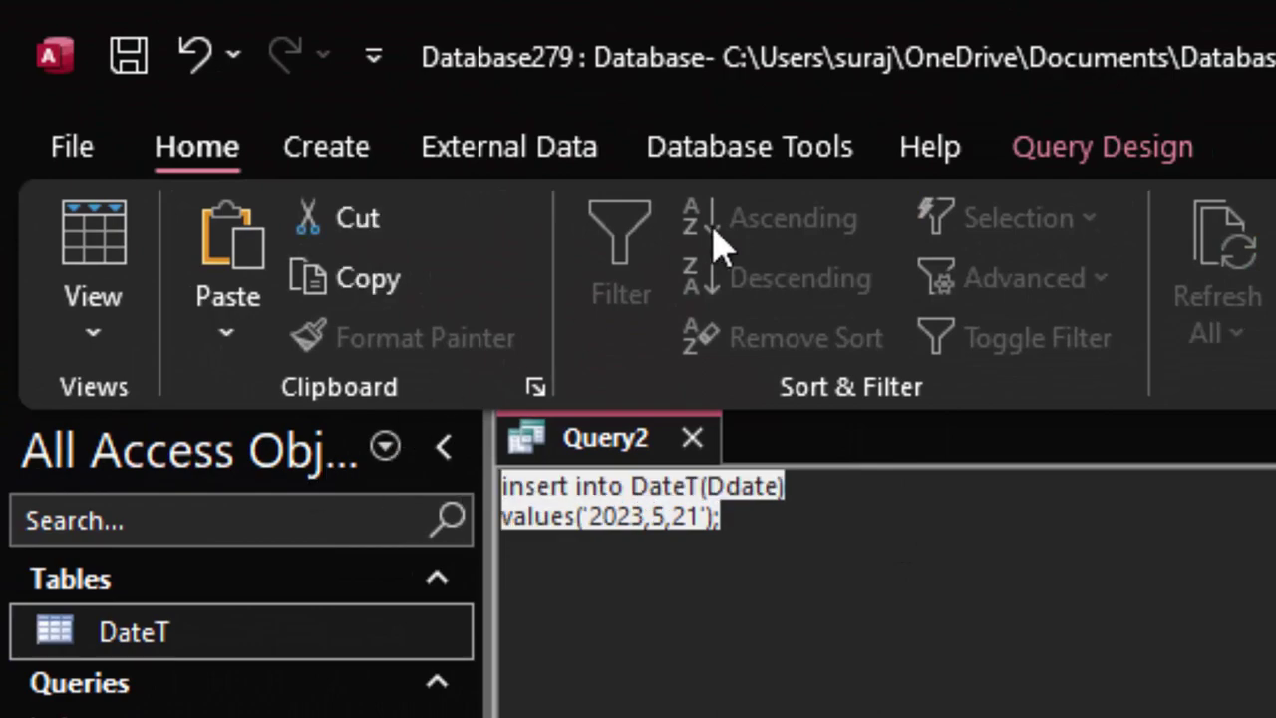
pyautogui.click(1024, 174)
pyautogui.click(199, 254)
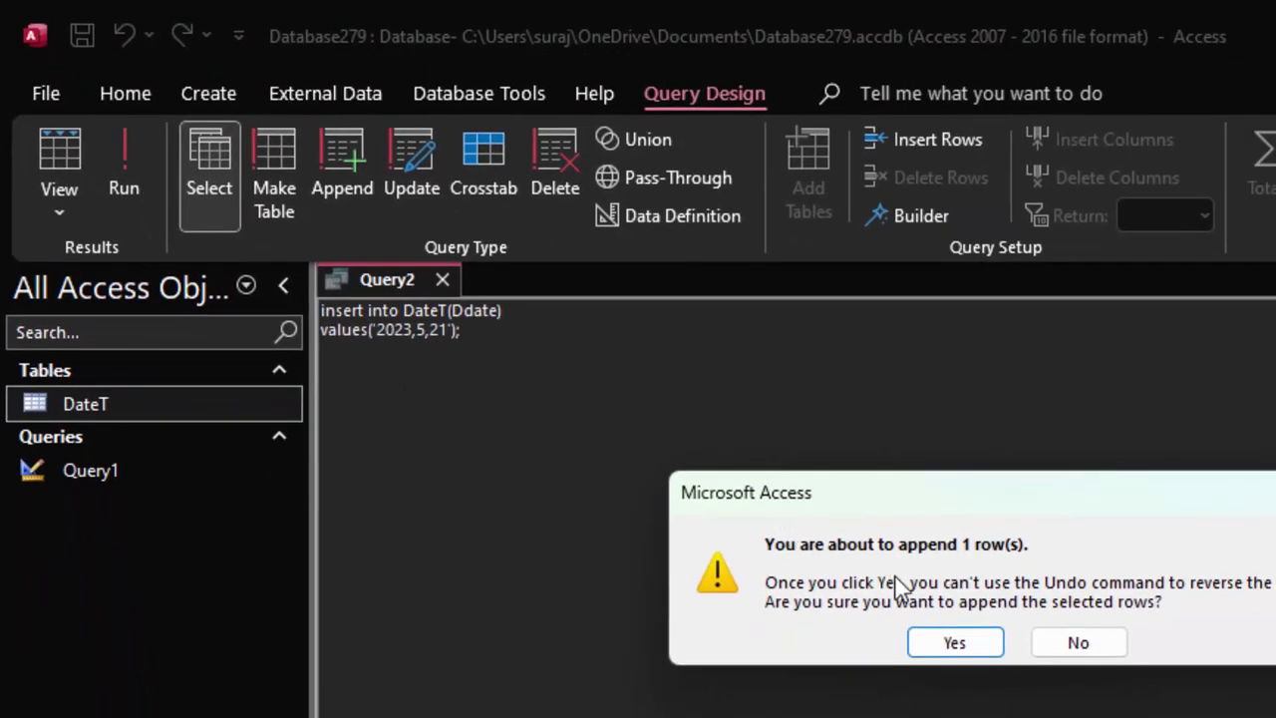
pyautogui.click(923, 646)
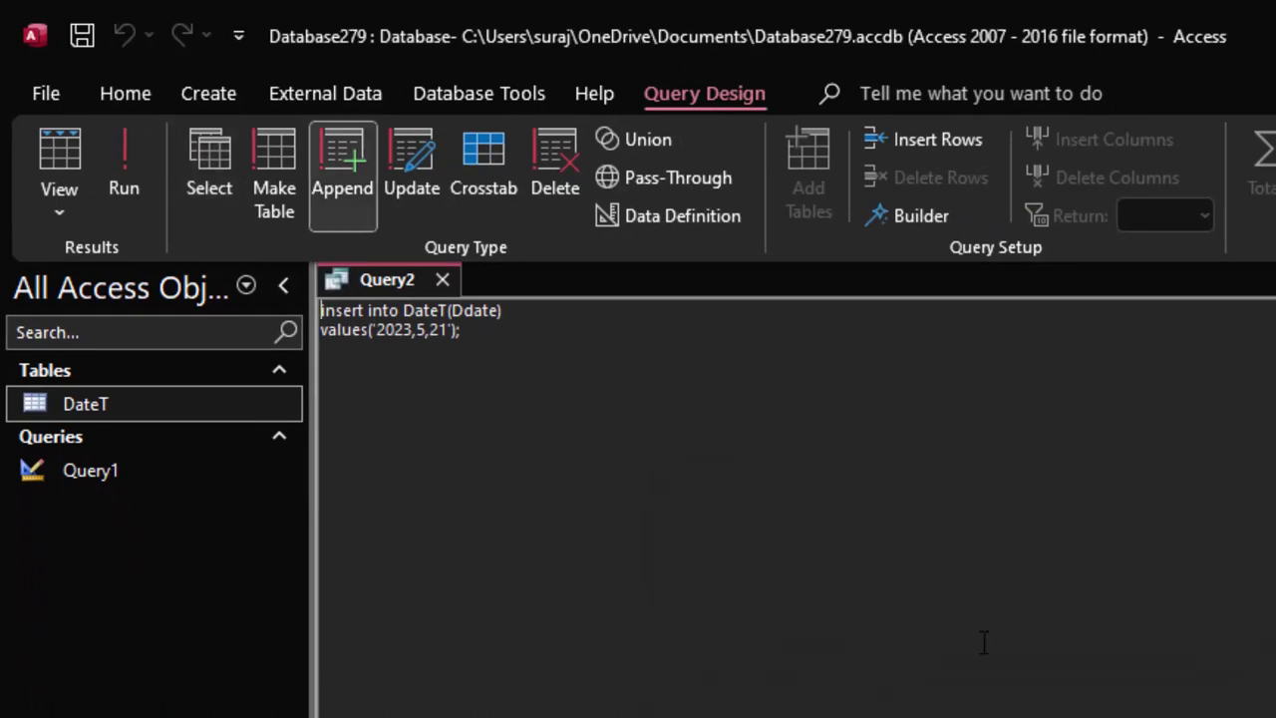
# Reopen DateT, give the second record id 2, and enter id 3 in the new row.
pyautogui.doubleClick(240, 404)
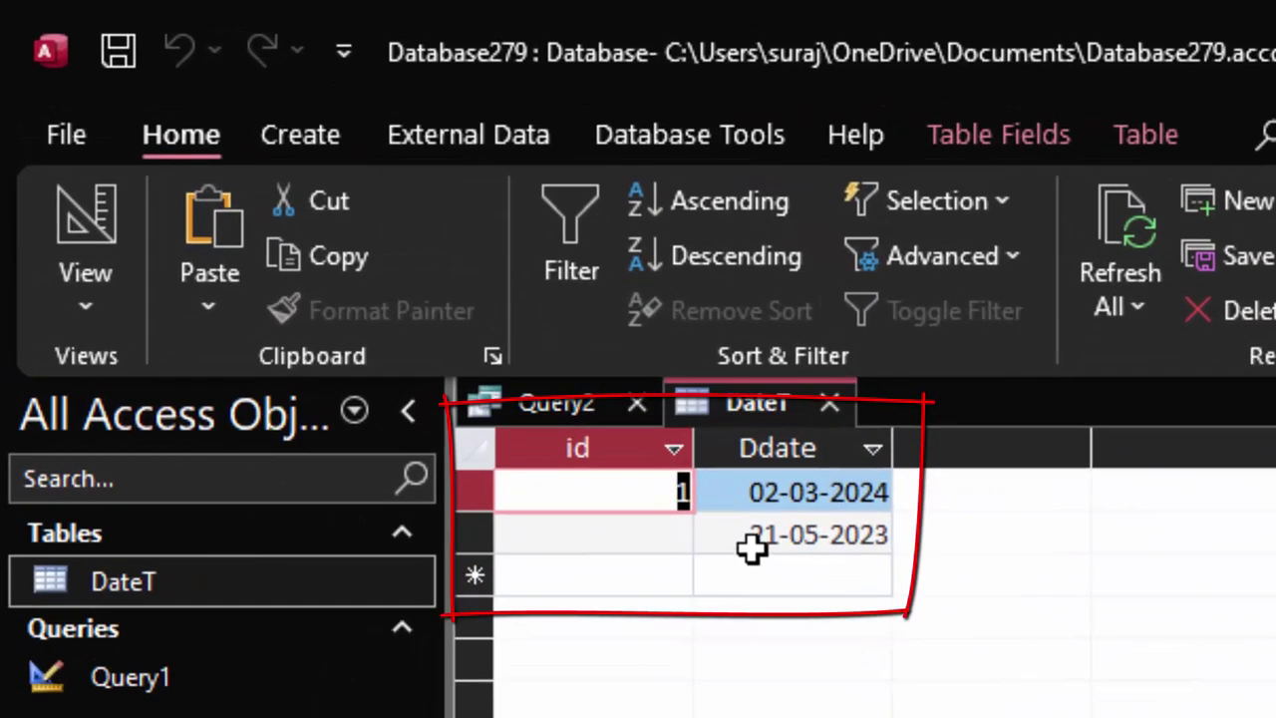
pyautogui.moveTo(688, 492); pyautogui.dragTo(821, 492)
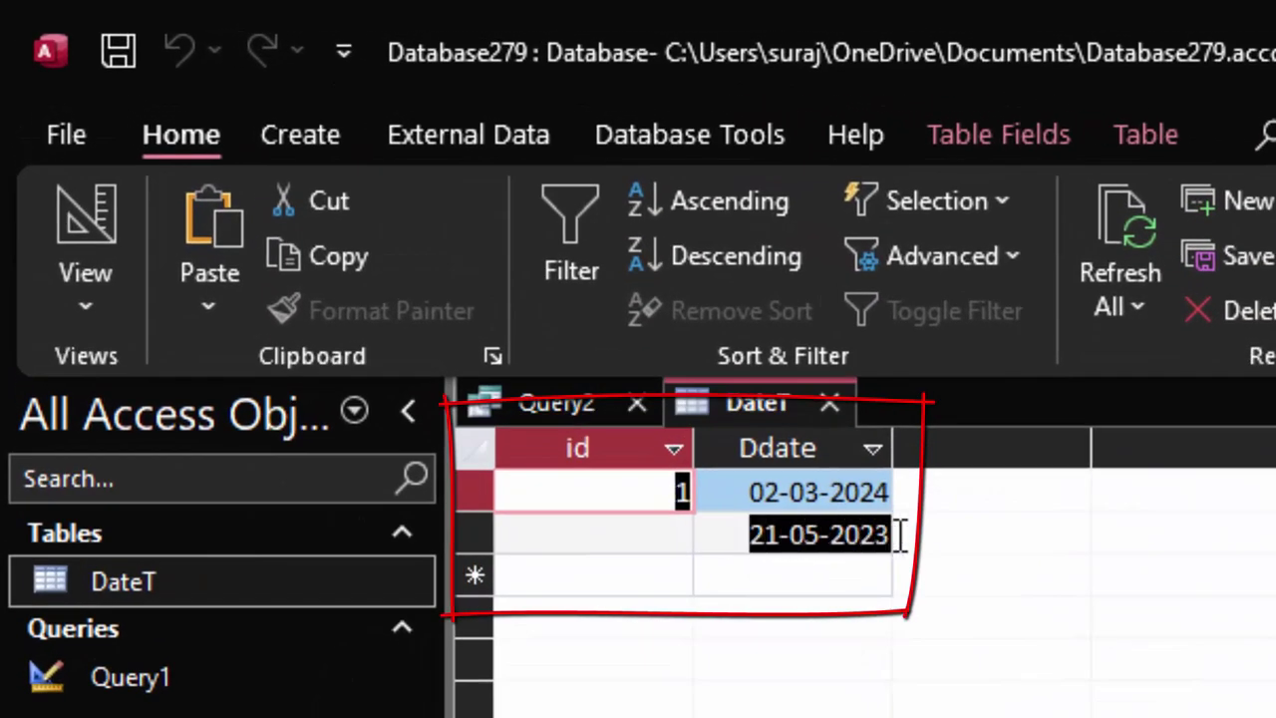
pyautogui.click(650, 539)
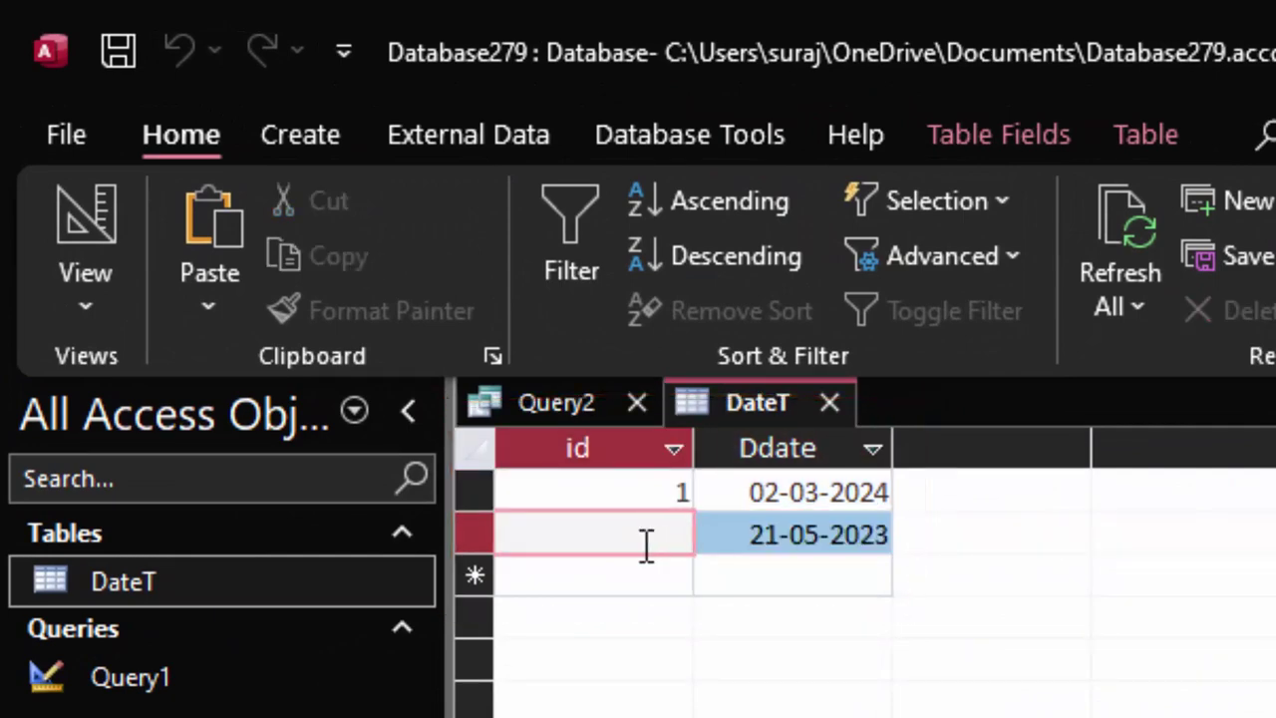
pyautogui.write('2')
pyautogui.press('Tab')
pyautogui.press('Tab')
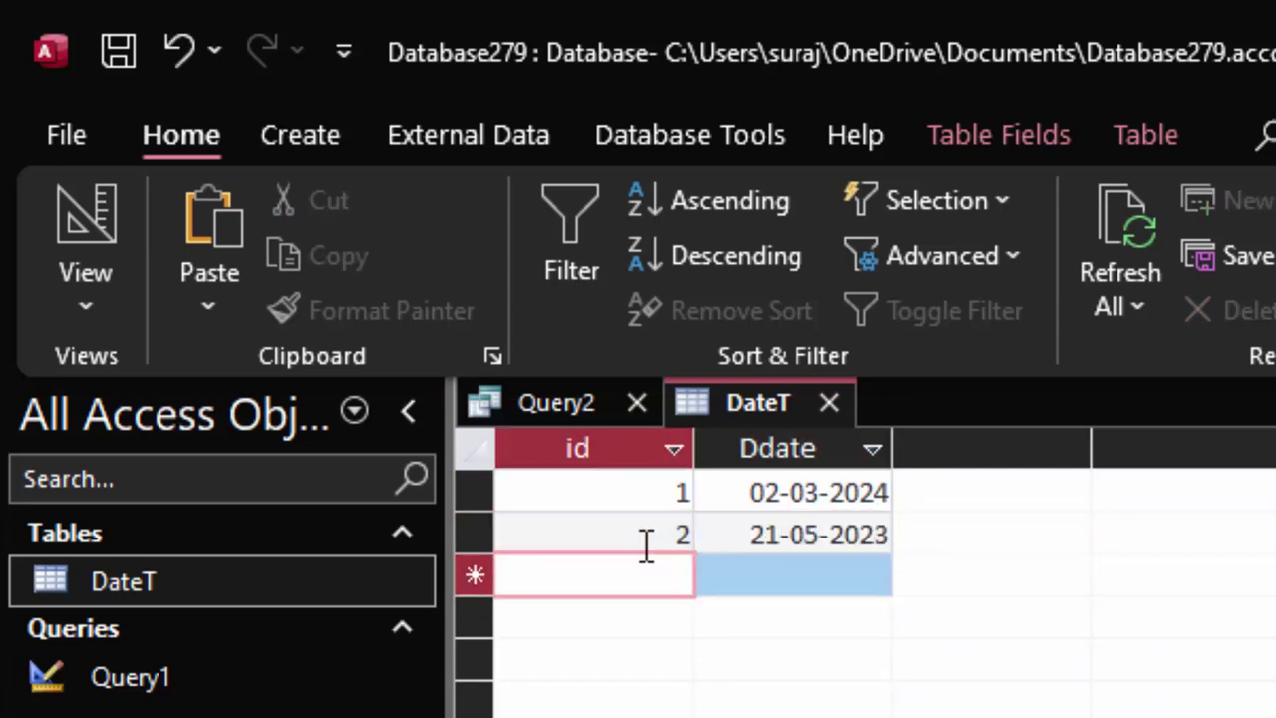
pyautogui.write('3')
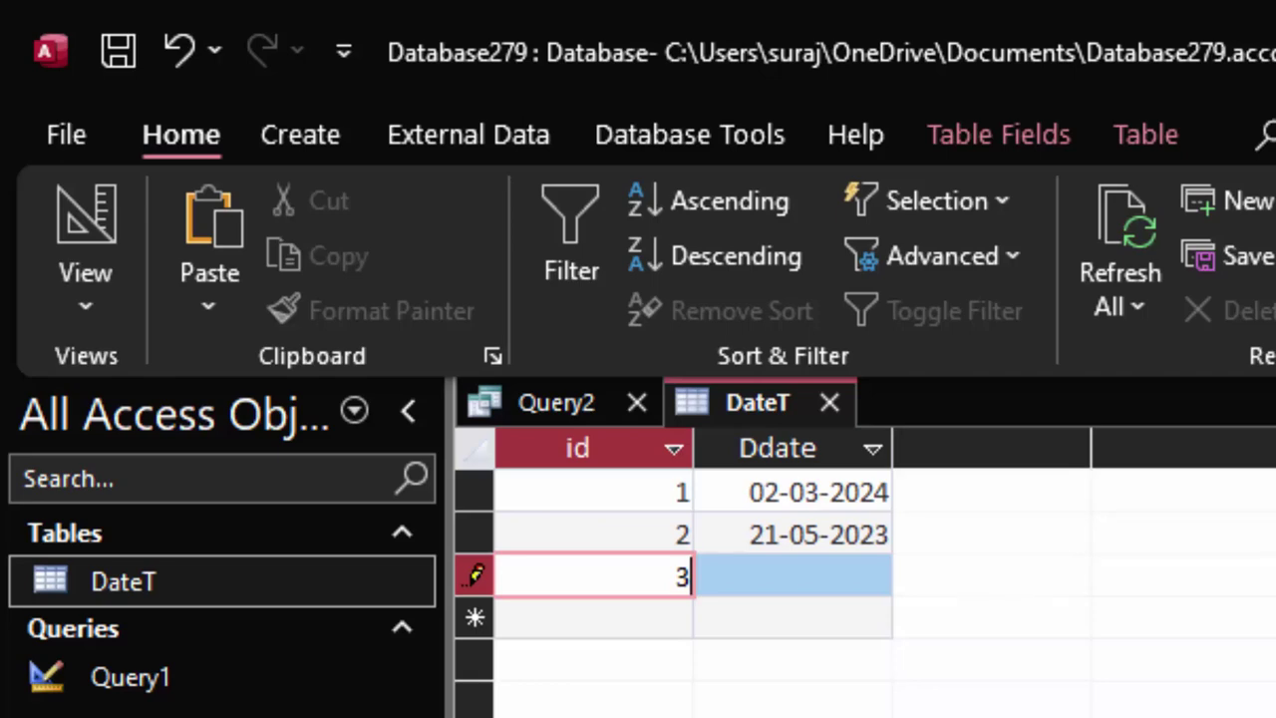
pyautogui.click(576, 409)
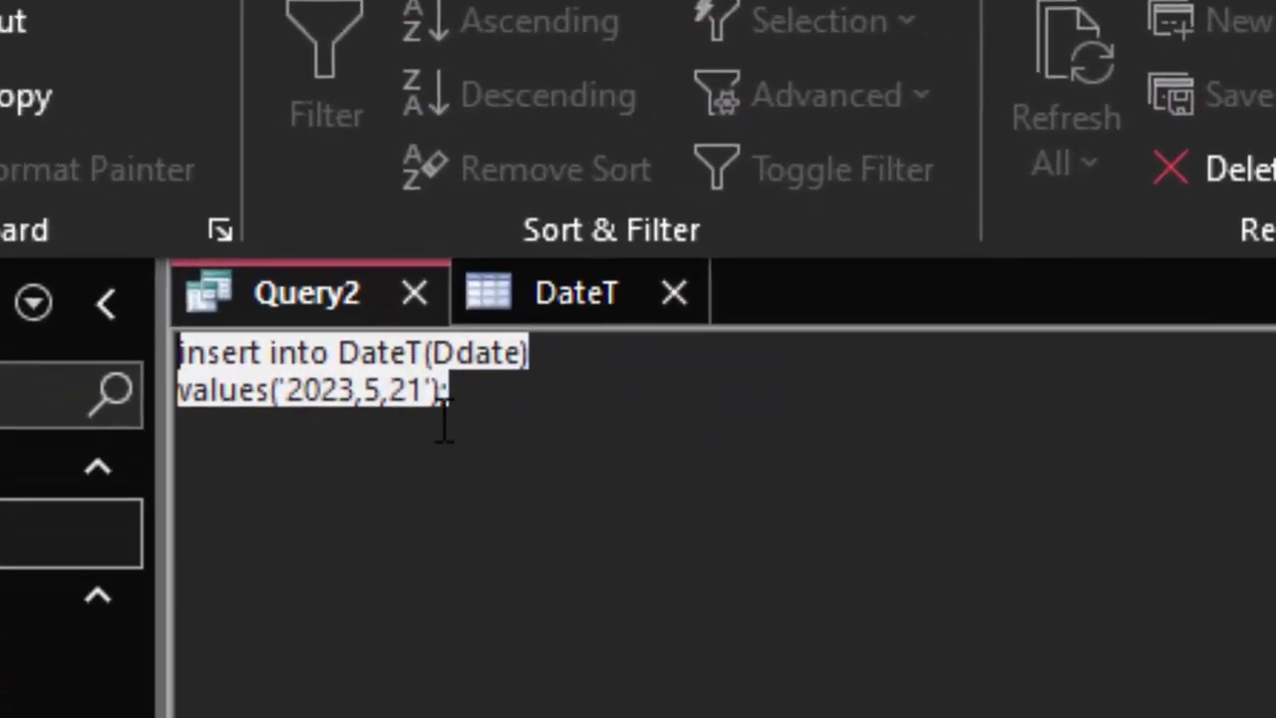
# Change the inserted date to '2022,5,22' and run the query to append it.
pyautogui.click(425, 390)
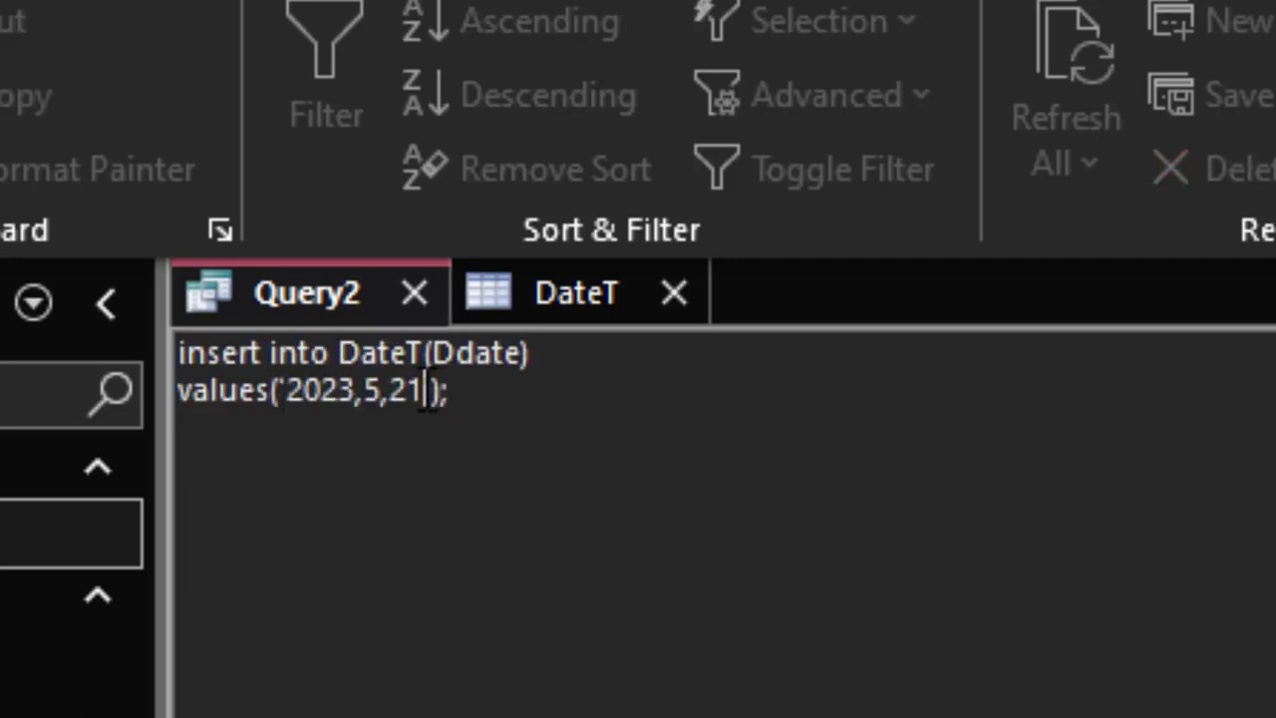
pyautogui.press('BackSpace')
pyautogui.write('2')
pyautogui.press('BackSpace')
pyautogui.write('2')
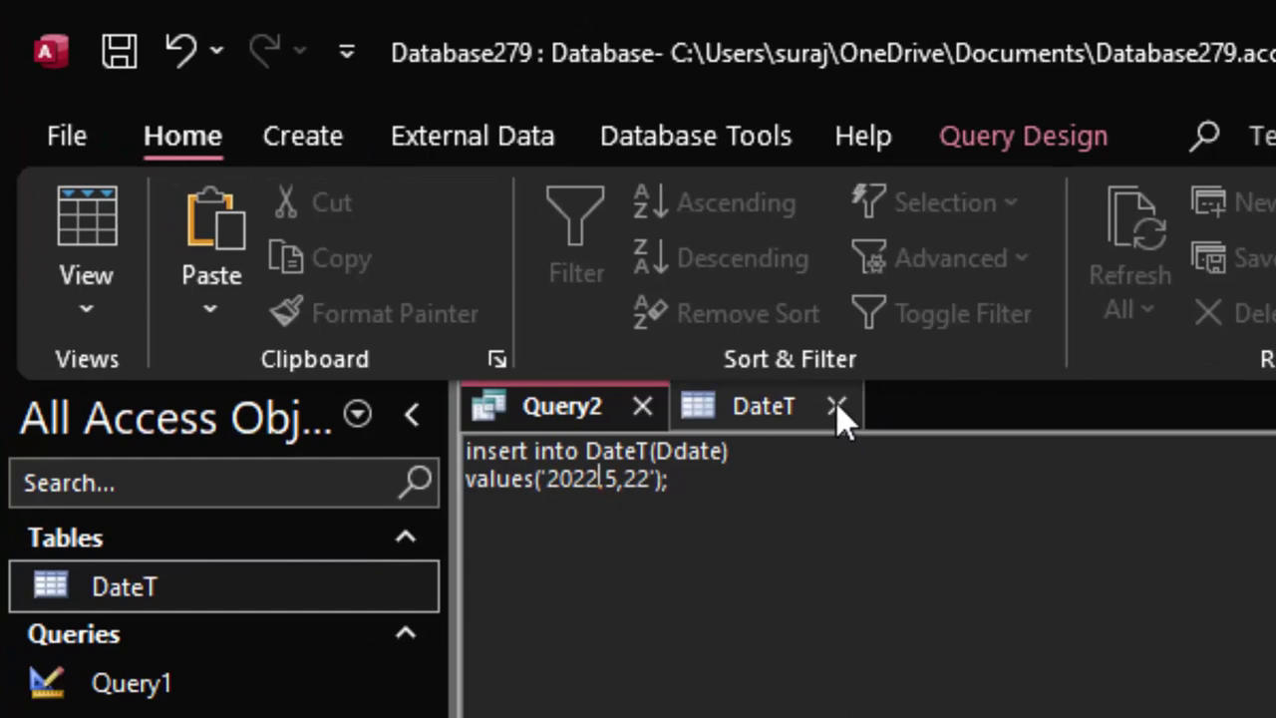
pyautogui.click(819, 395)
pyautogui.click(1005, 139)
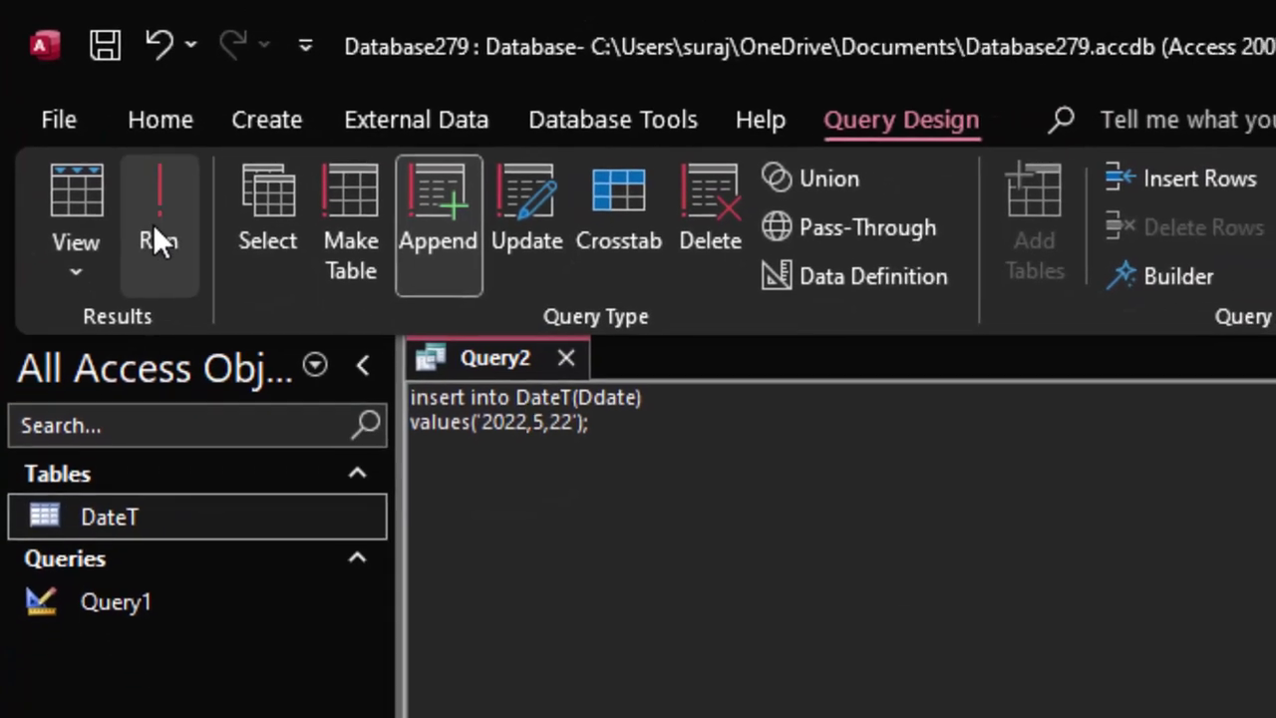
pyautogui.click(177, 262)
pyautogui.click(1012, 684)
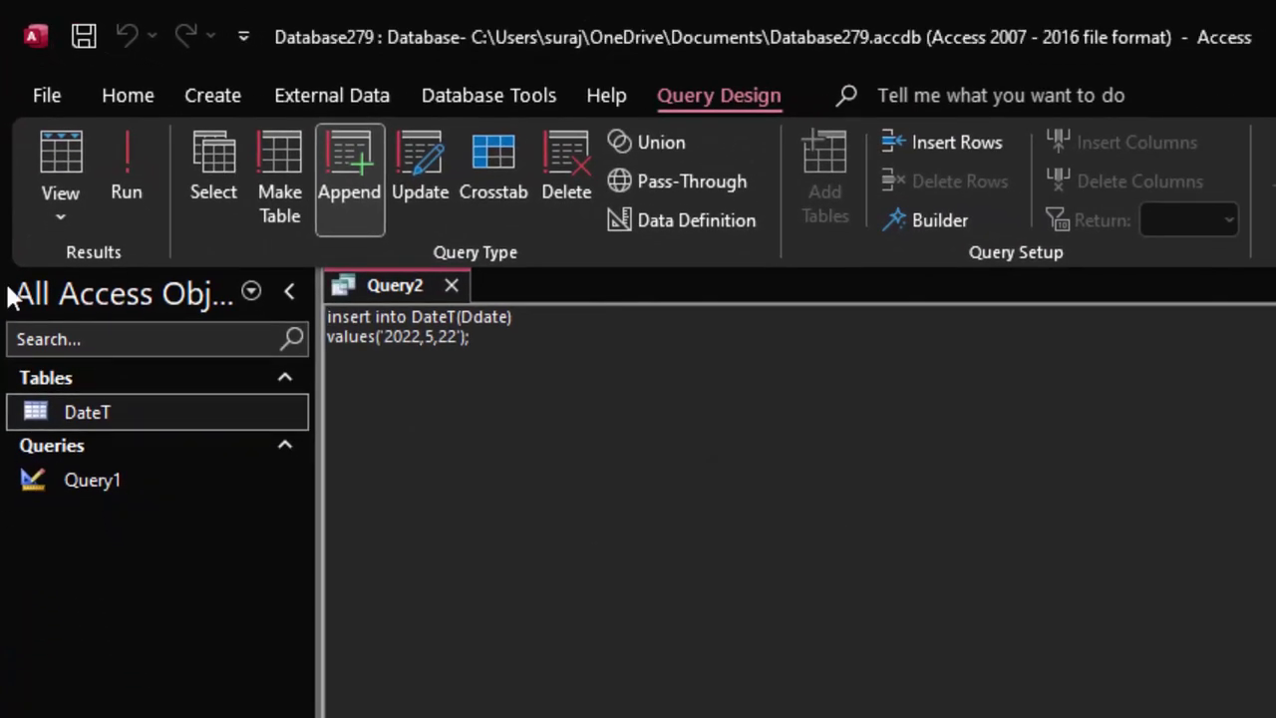
# Reopen DateT, check the 22-05-2022 record, and clear the third record's id 3.
pyautogui.doubleClick(139, 419)
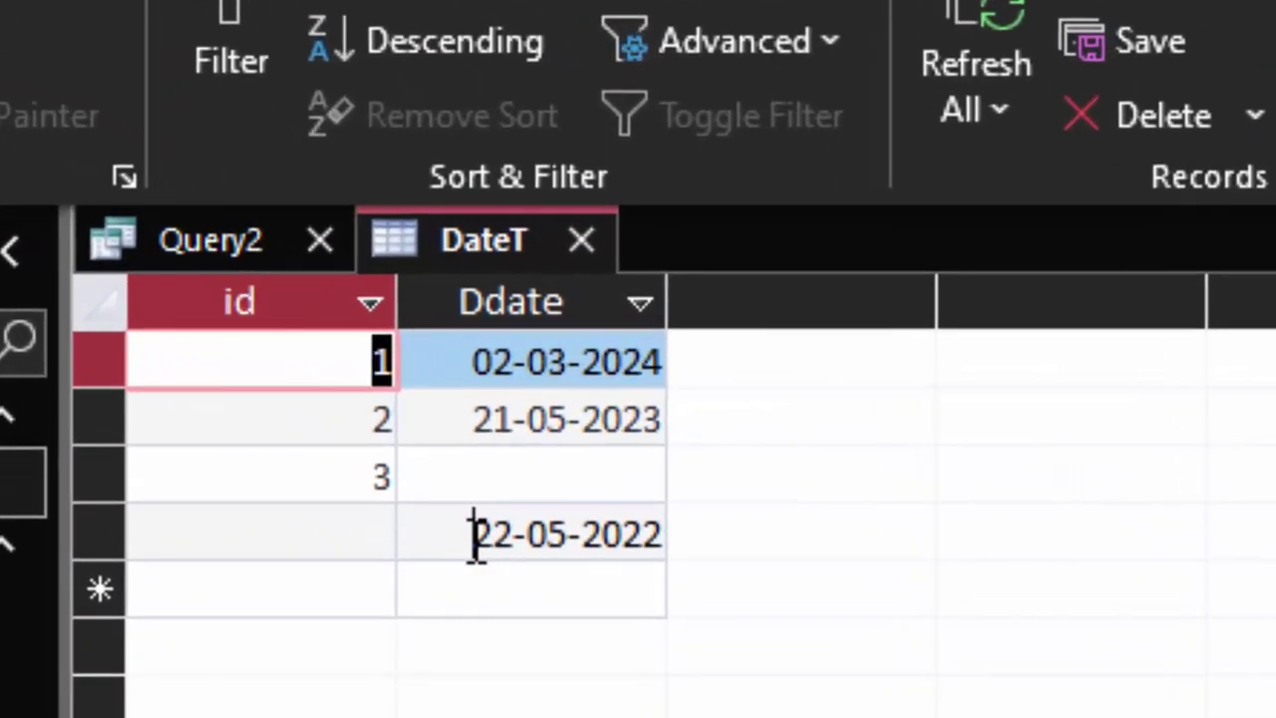
pyautogui.moveTo(477, 539); pyautogui.dragTo(664, 534)
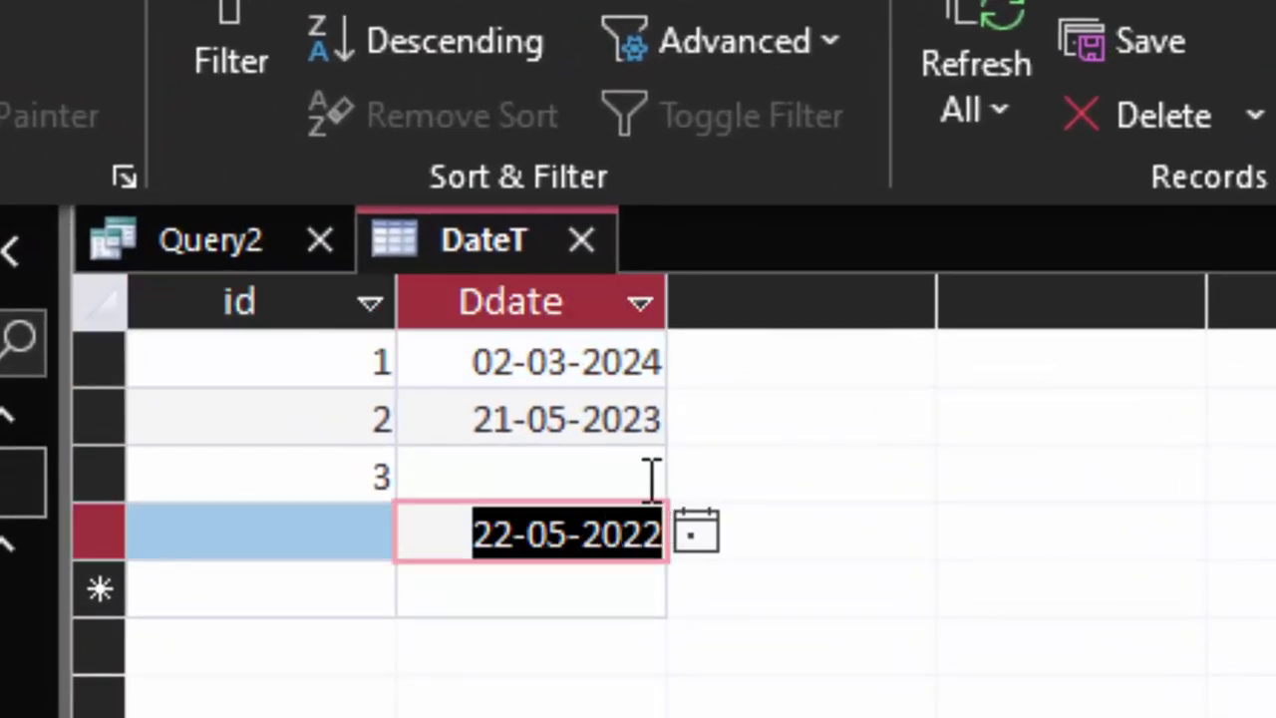
pyautogui.moveTo(330, 465); pyautogui.dragTo(456, 461)
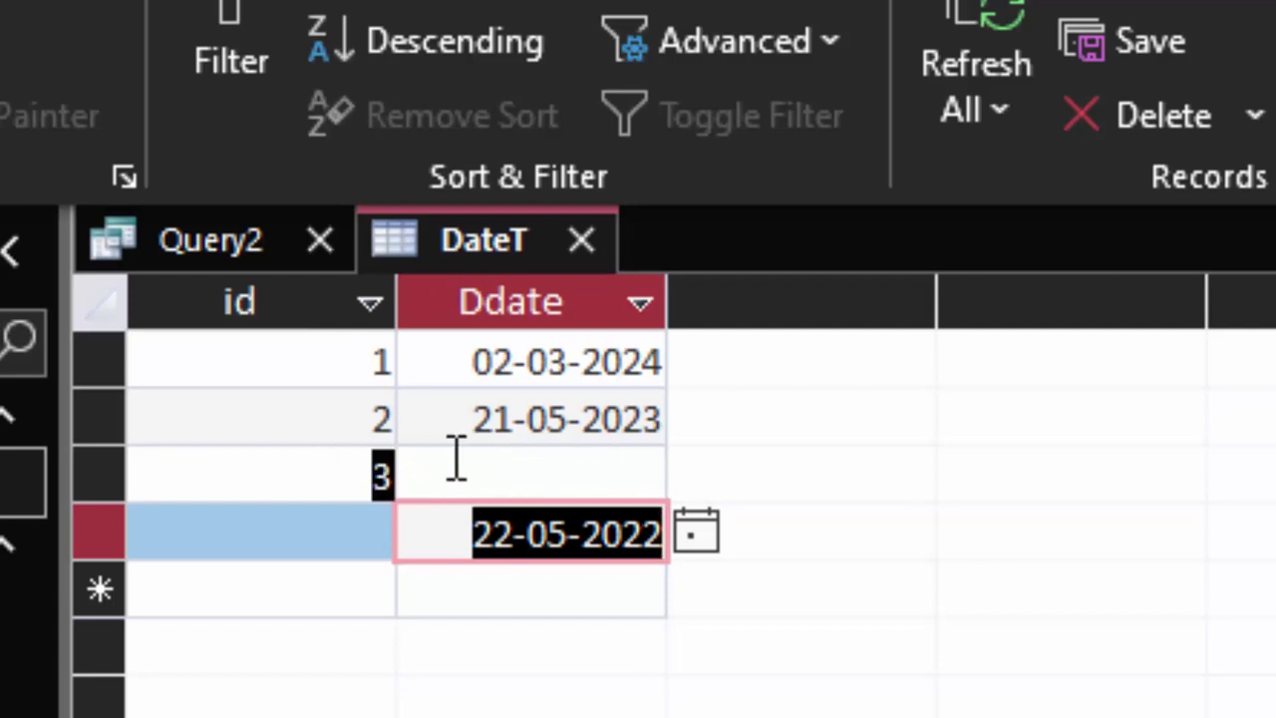
pyautogui.press('Delete')
pyautogui.click(508, 454)
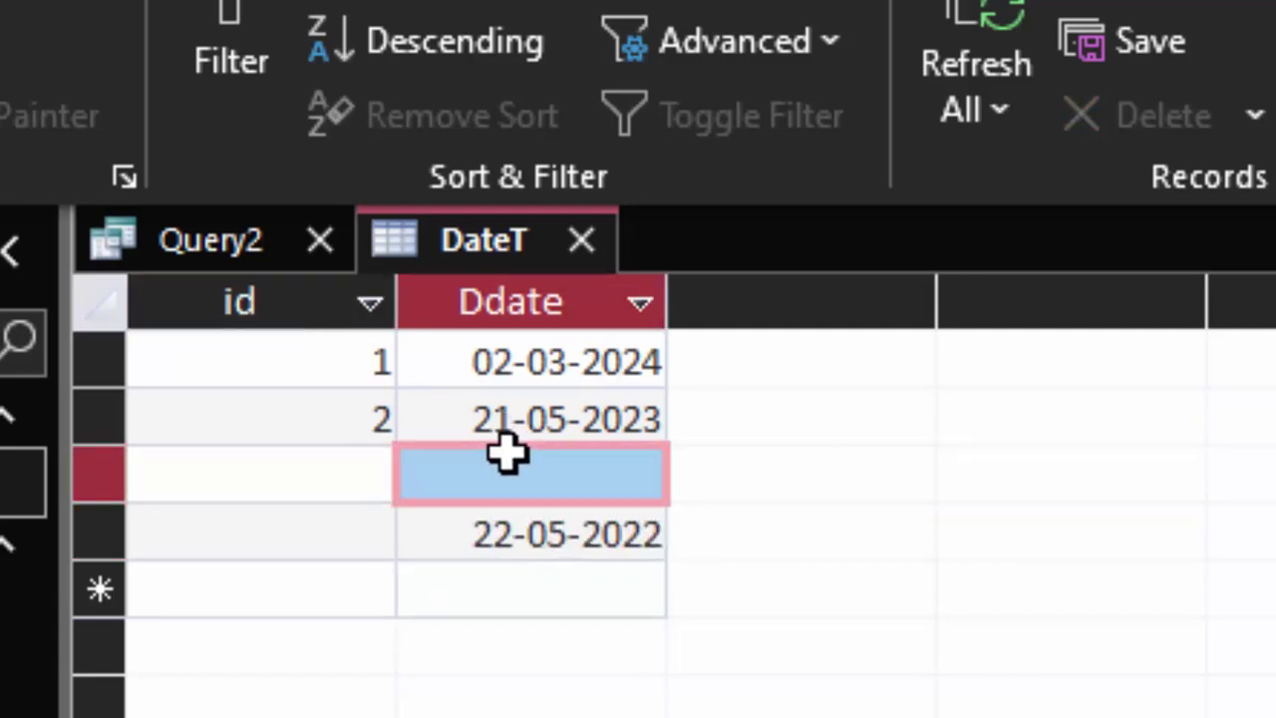
pyautogui.click(520, 464)
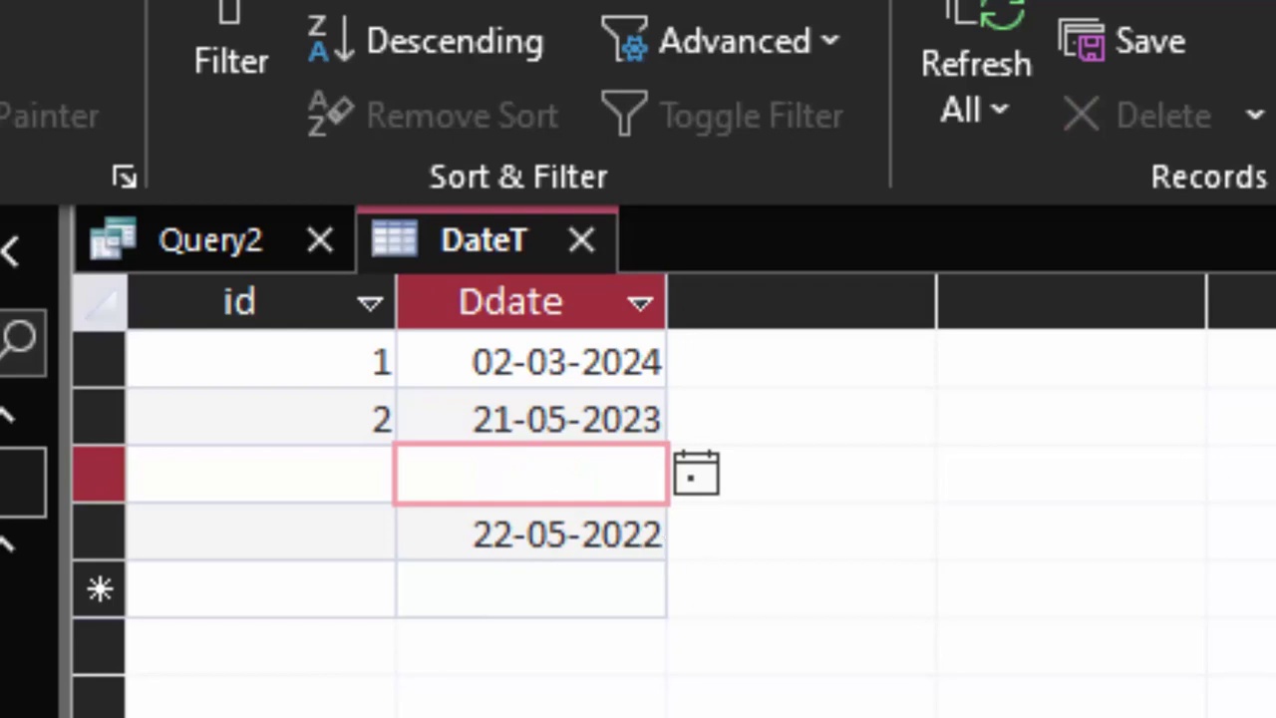
# Change the date to '2022,5,12', run the append query, and reopen DateT.
pyautogui.click(234, 249)
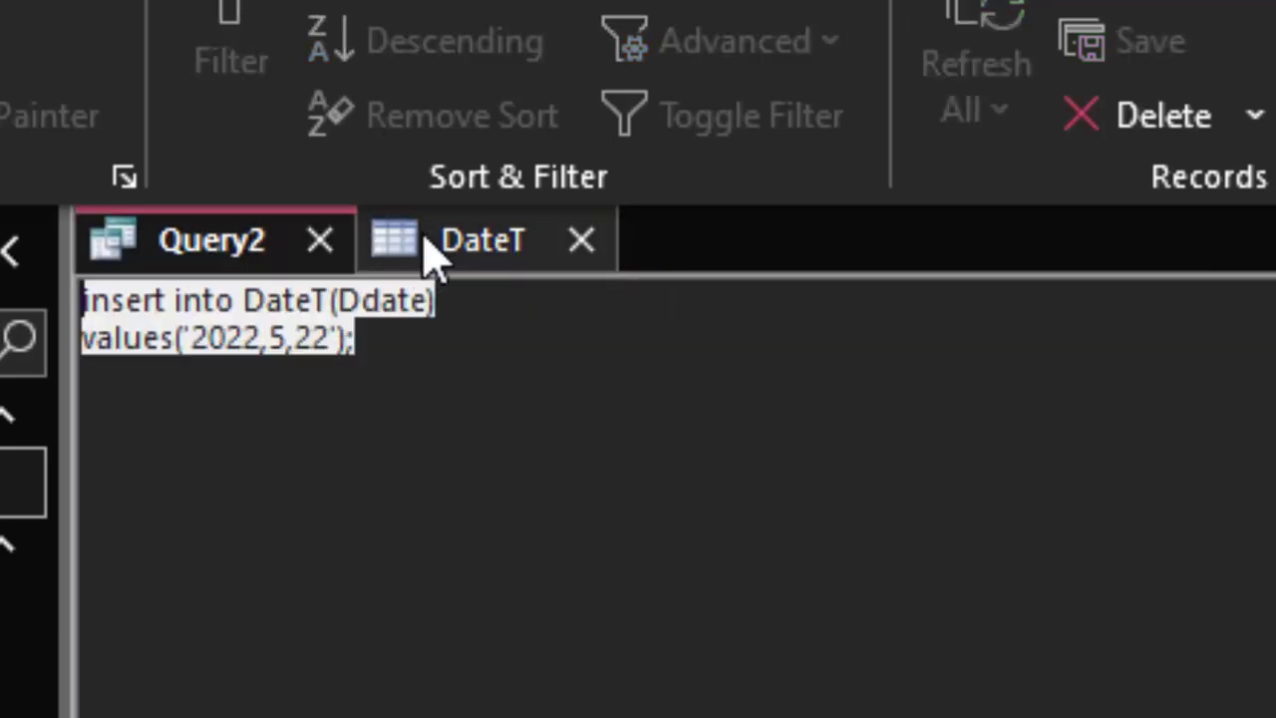
pyautogui.click(576, 240)
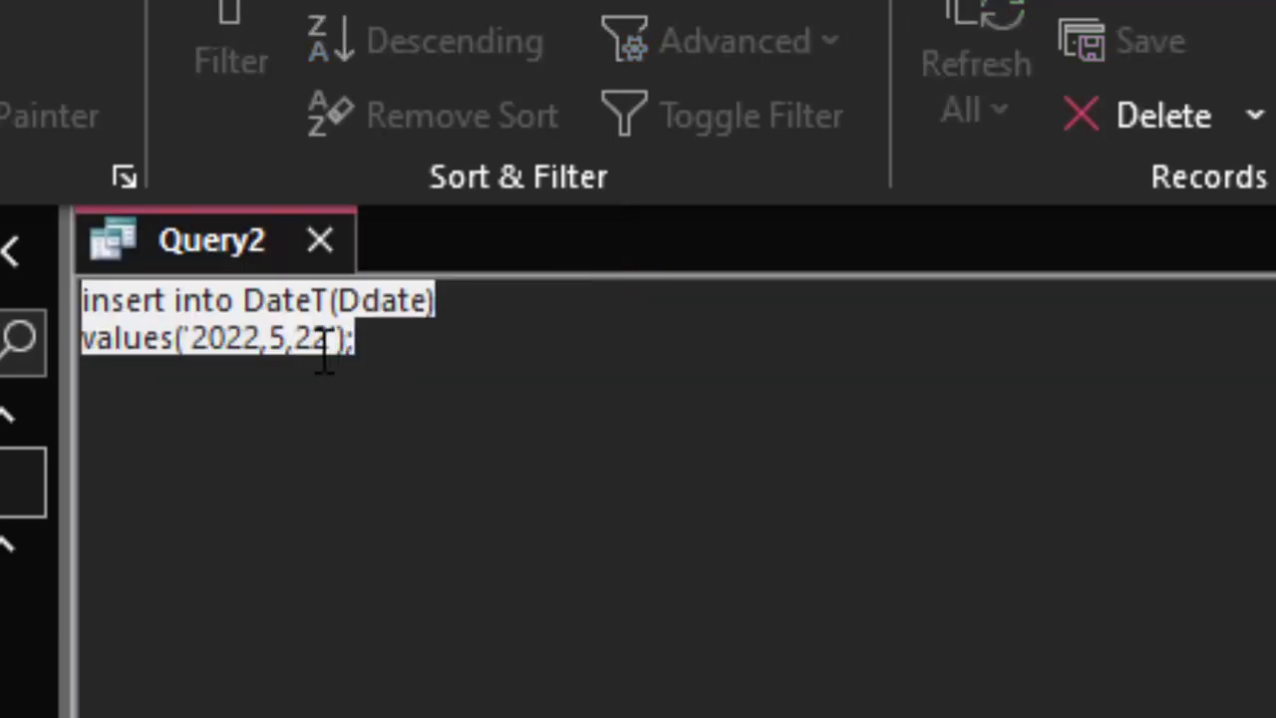
pyautogui.click(325, 344)
pyautogui.press('BackSpace')
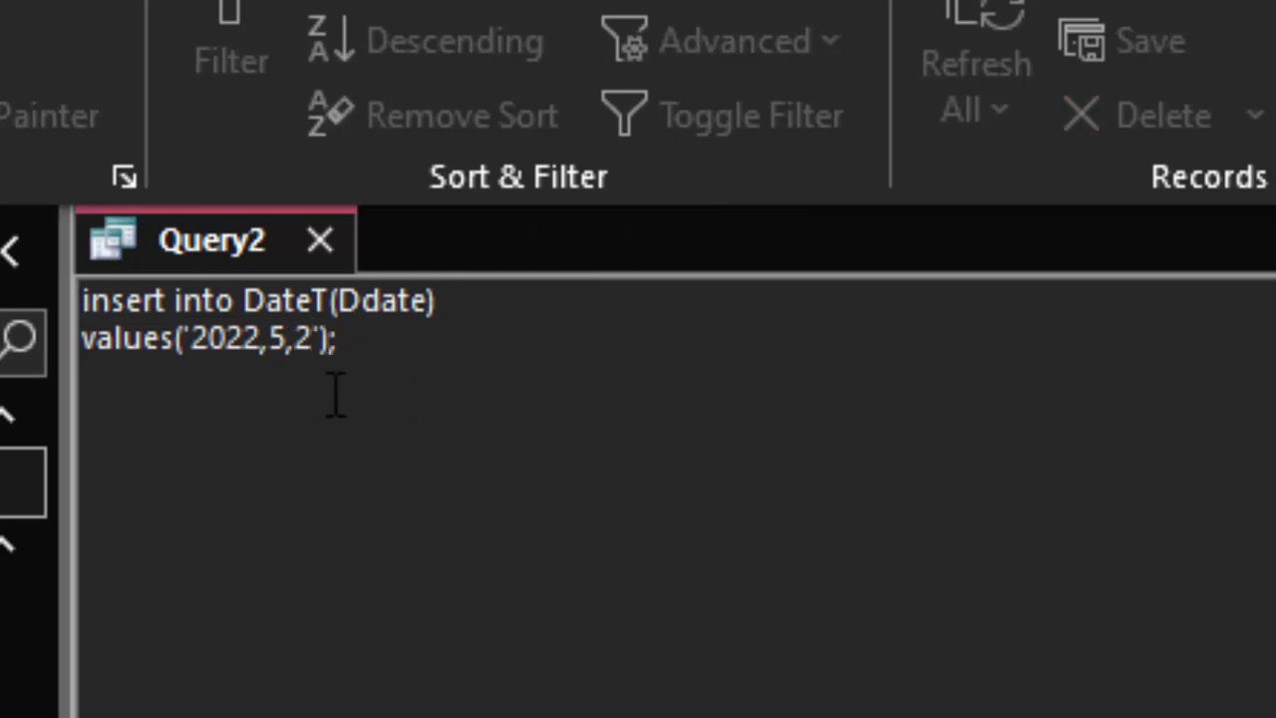
pyautogui.write('1')
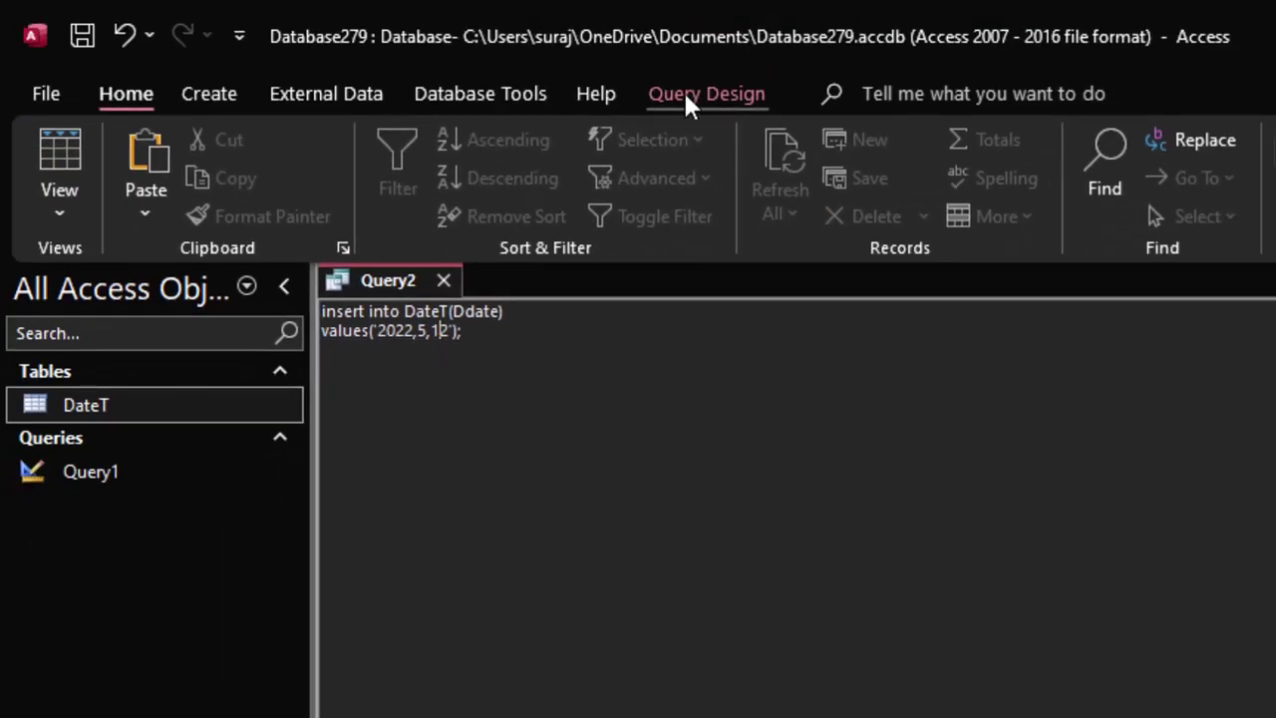
pyautogui.click(685, 98)
pyautogui.click(135, 157)
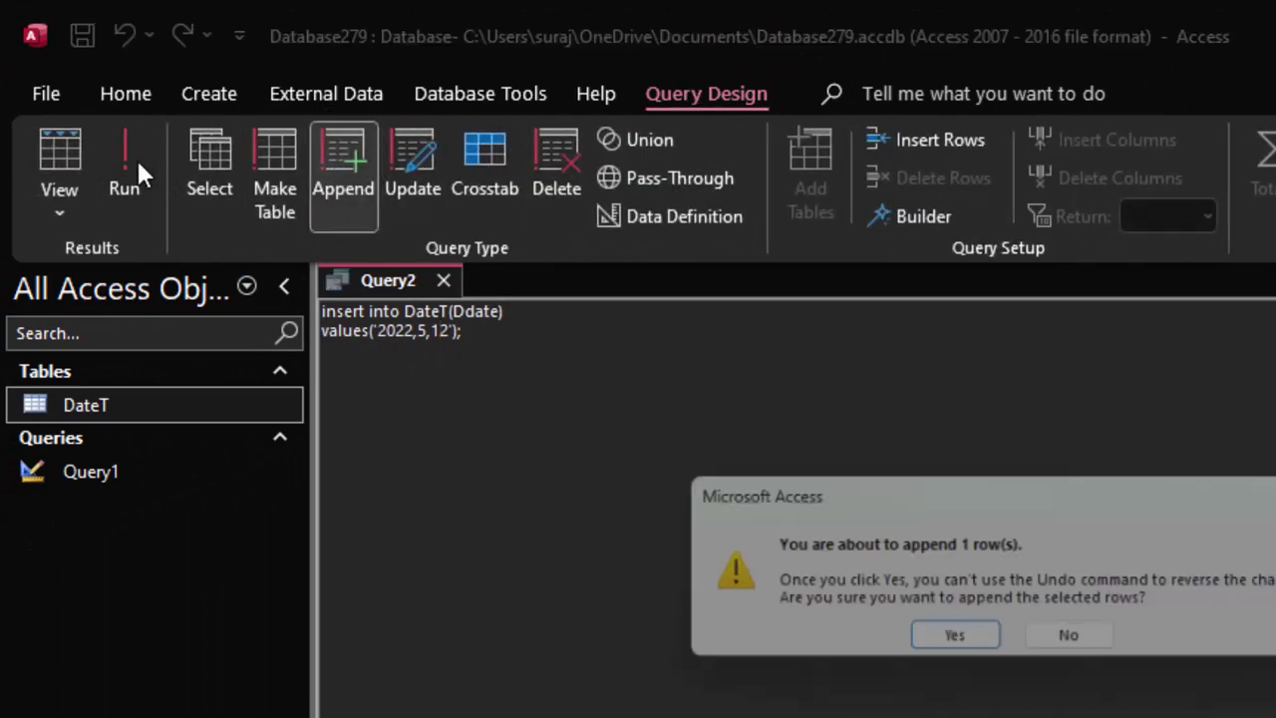
pyautogui.click(935, 647)
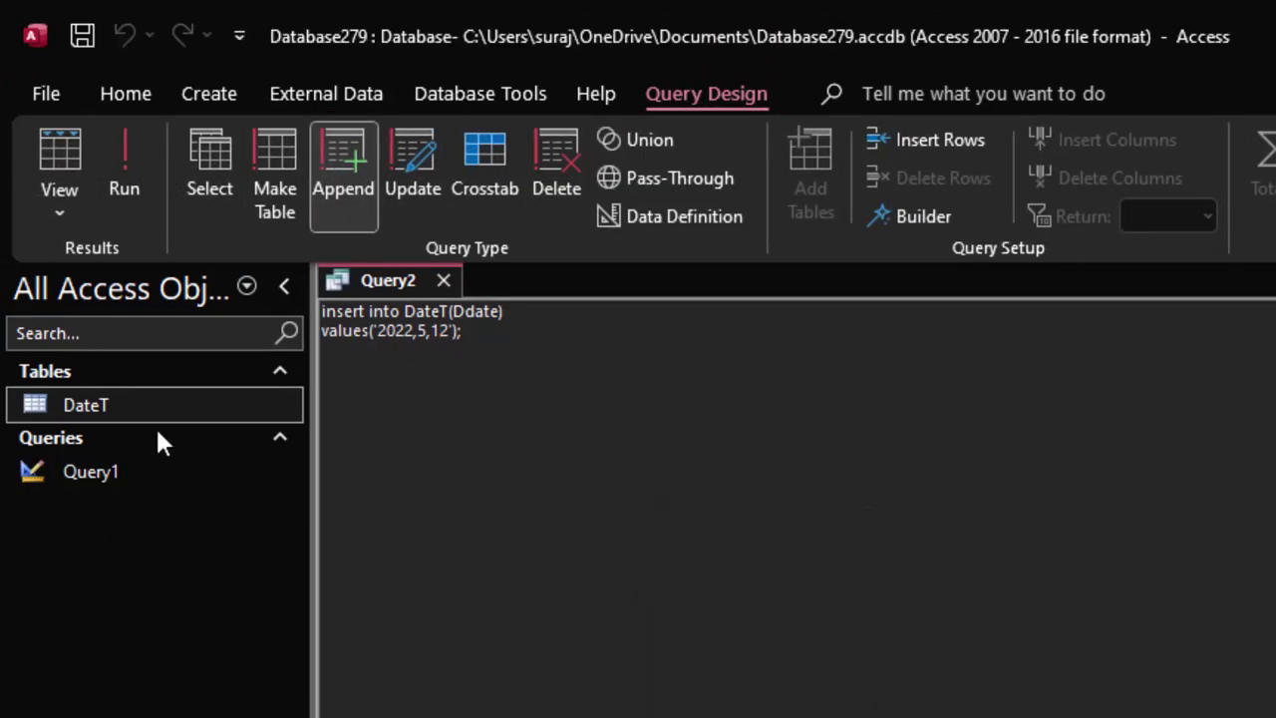
pyautogui.doubleClick(169, 403)
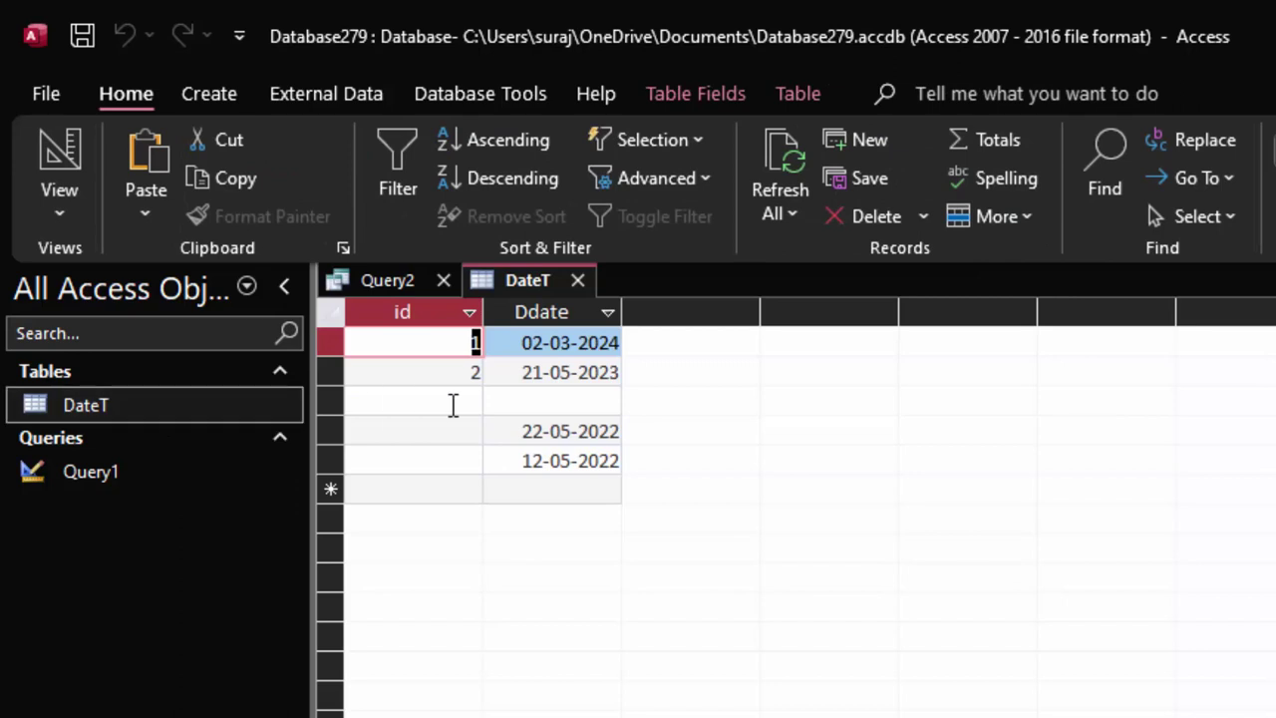
# Delete the blank third record from DateT and confirm the deletion.
pyautogui.rightClick(313, 399)
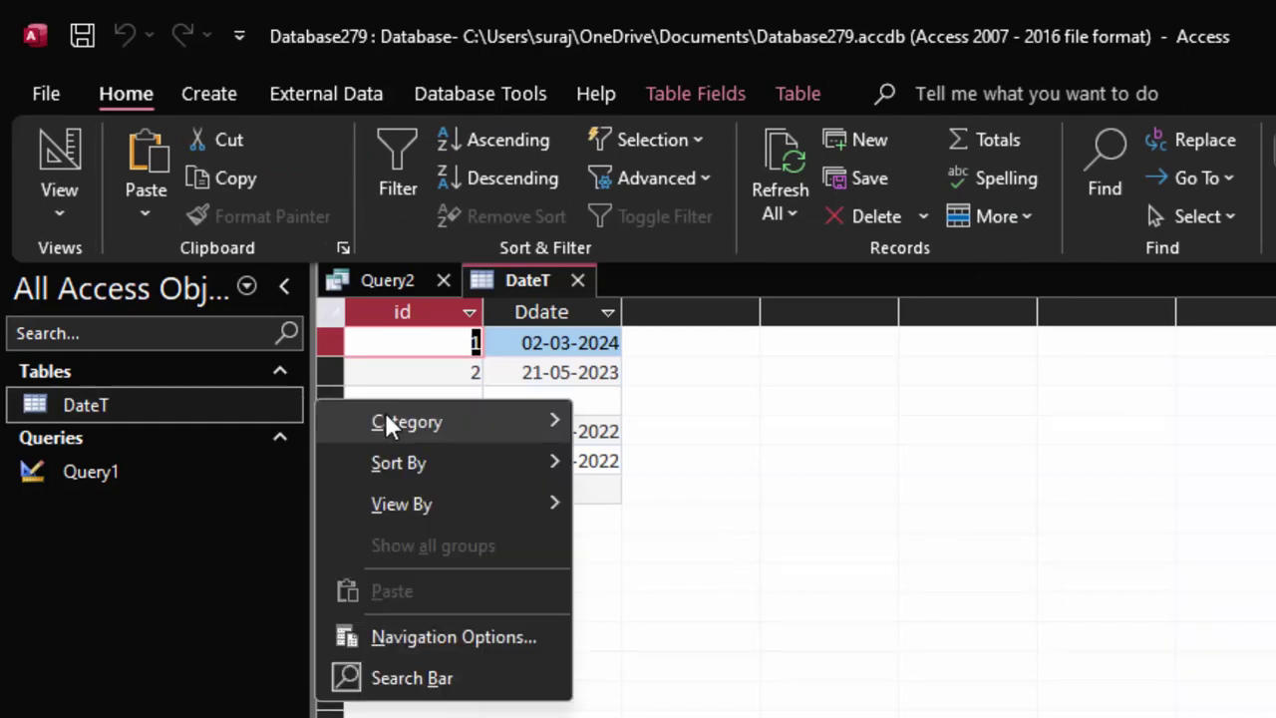
pyautogui.press('Escape')
pyautogui.rightClick(327, 401)
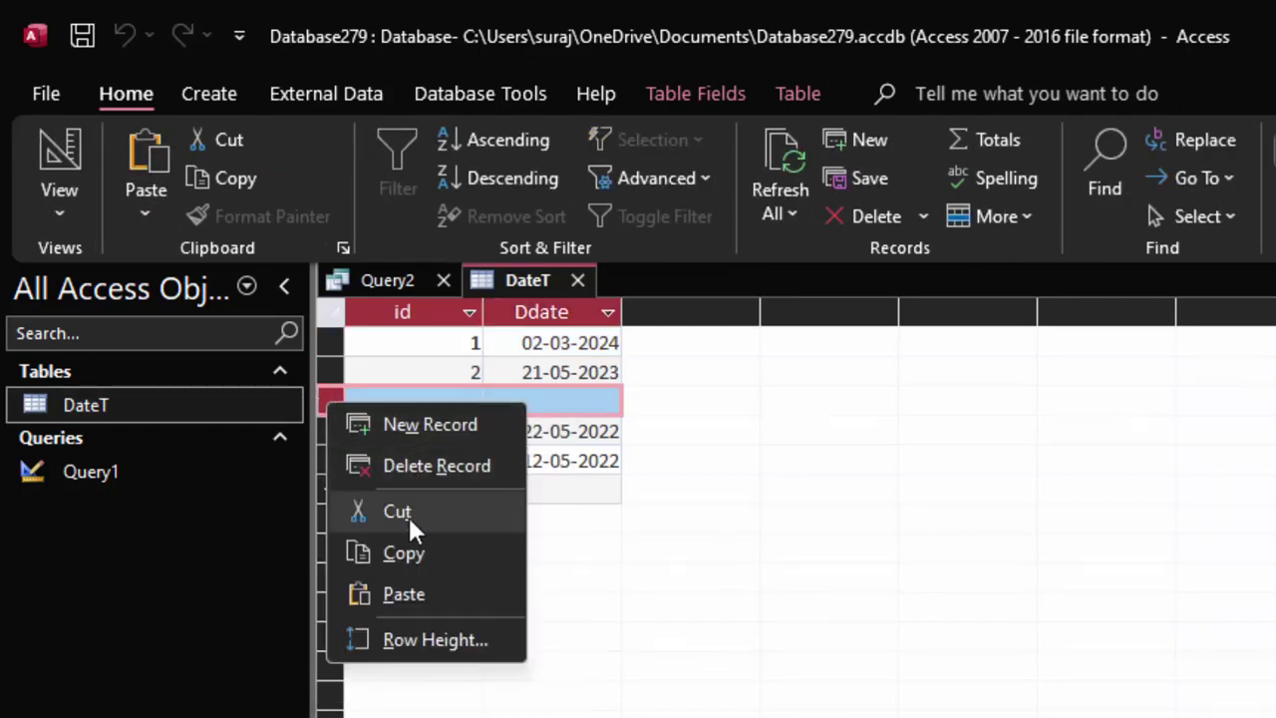
pyautogui.click(439, 461)
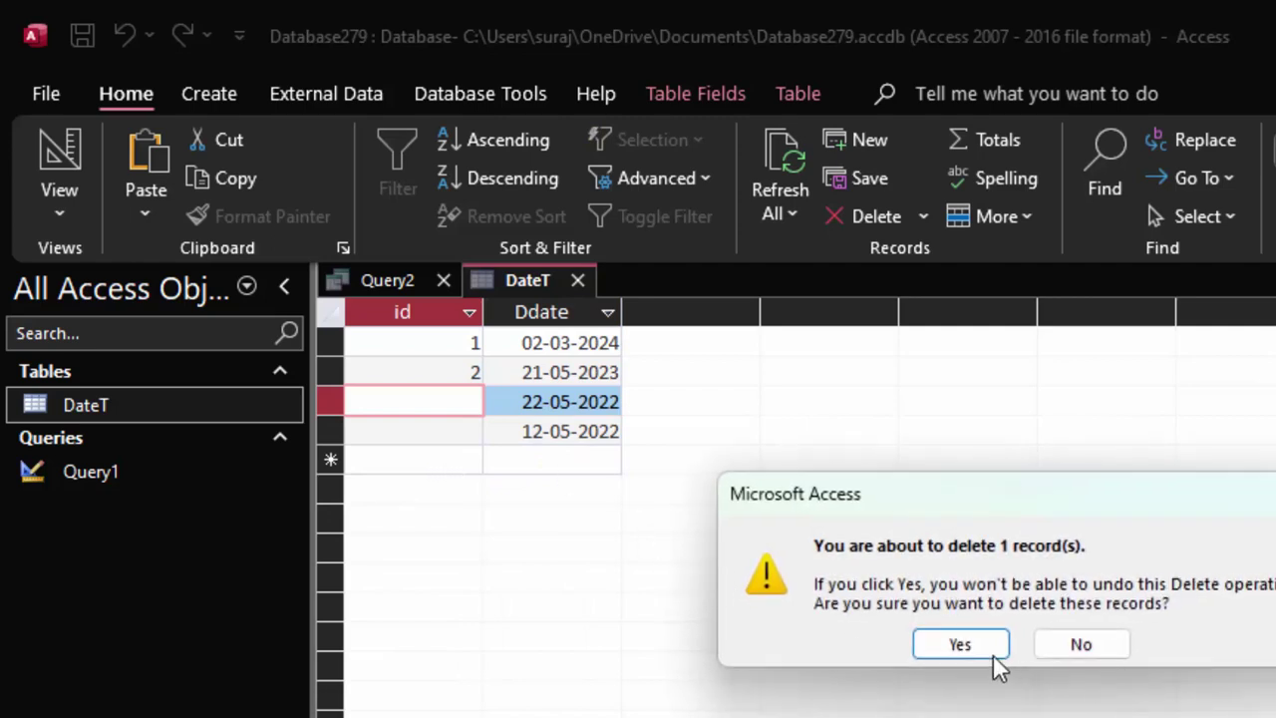
pyautogui.click(957, 647)
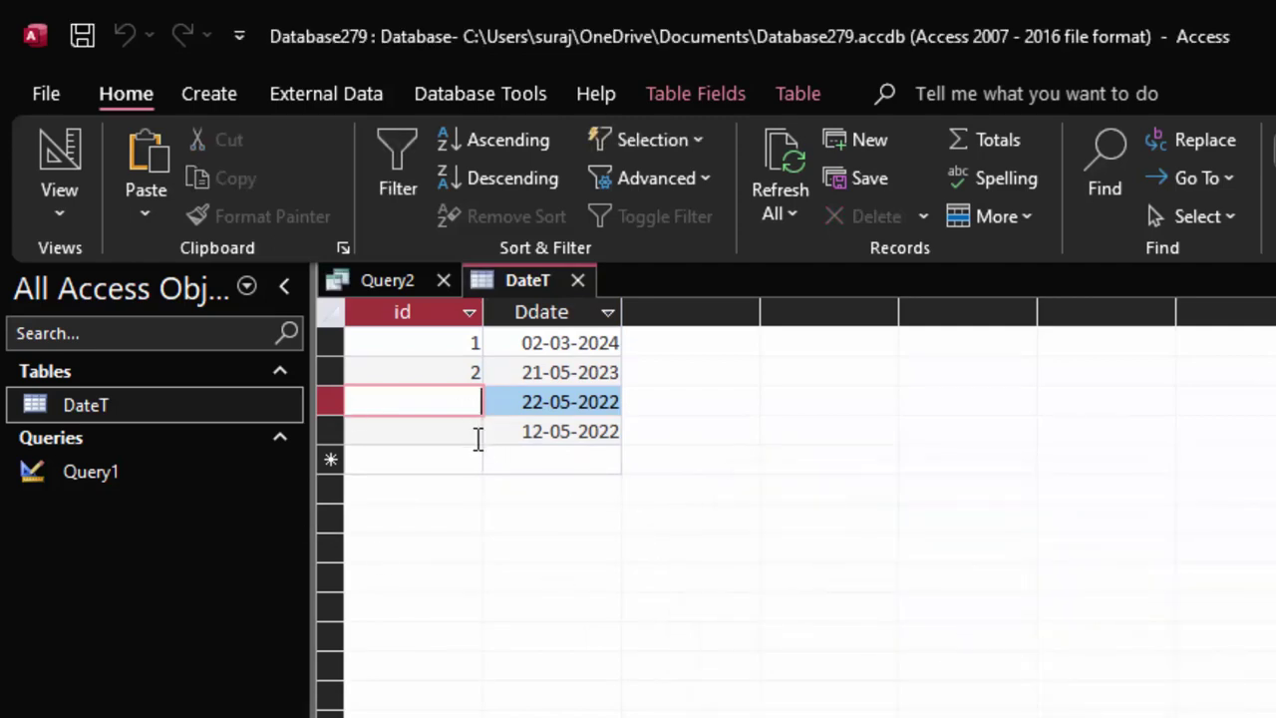
pyautogui.click(534, 457)
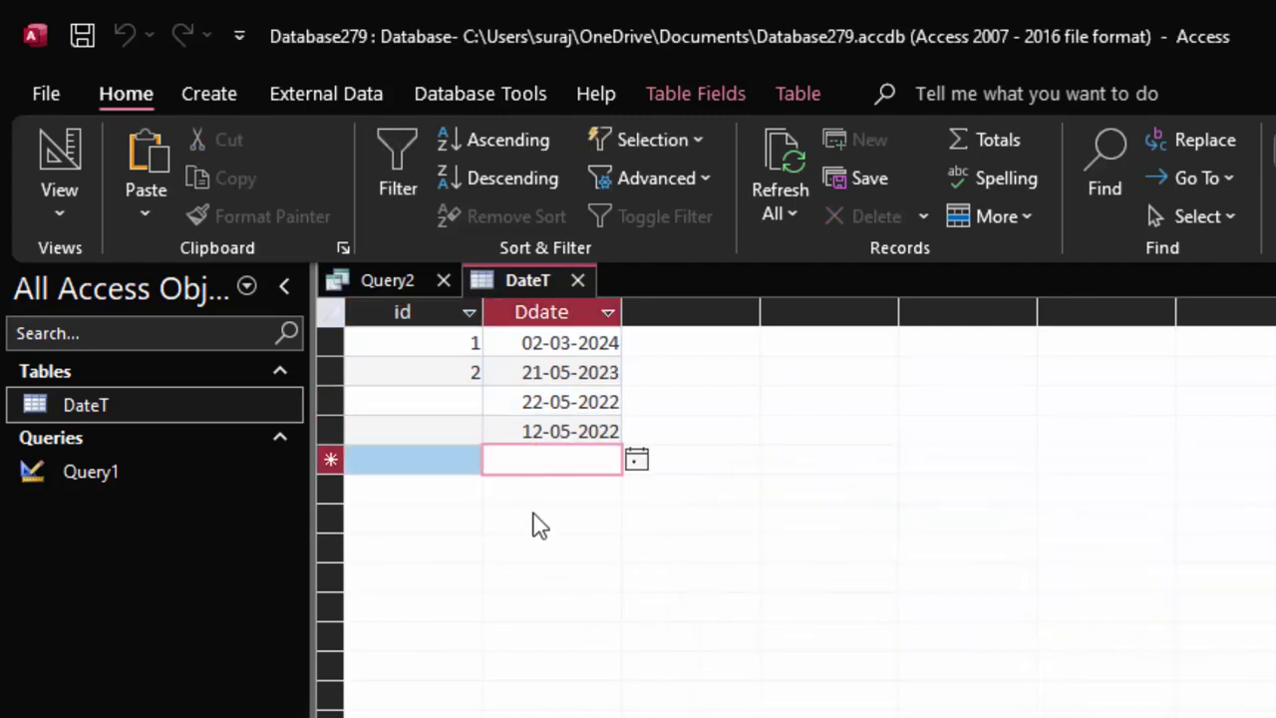